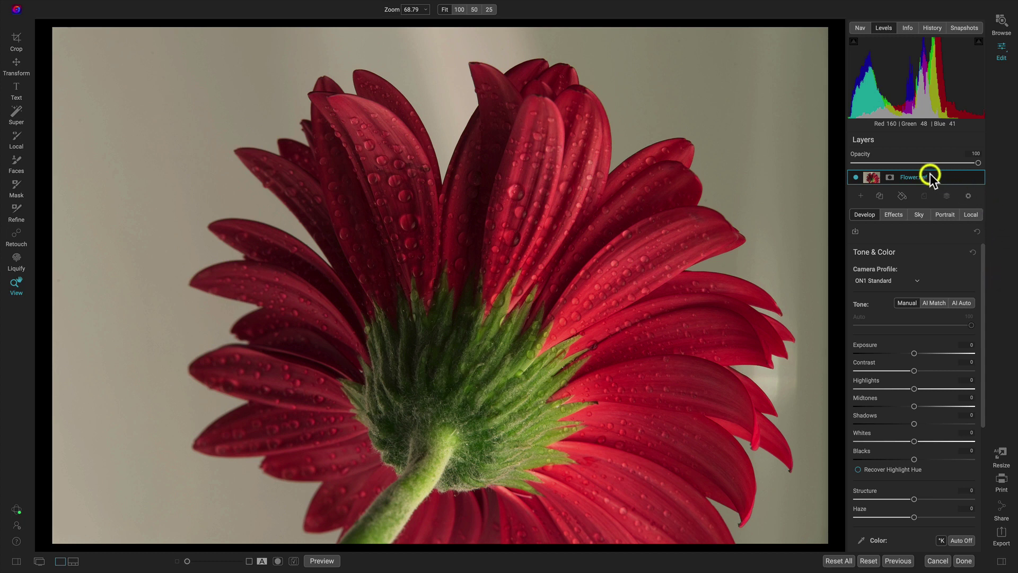
Step: Add a mask to the flower layer and apply Architecture AI detection to remove the grey backdrop
{"action": "left_click", "coordinate": [891, 177]}
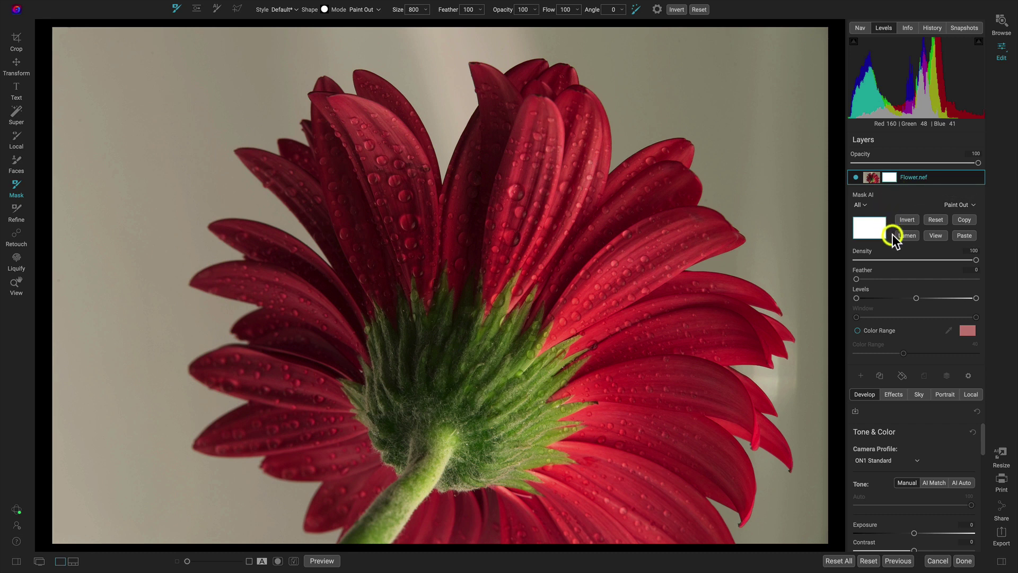
{"action": "left_click", "coordinate": [864, 201]}
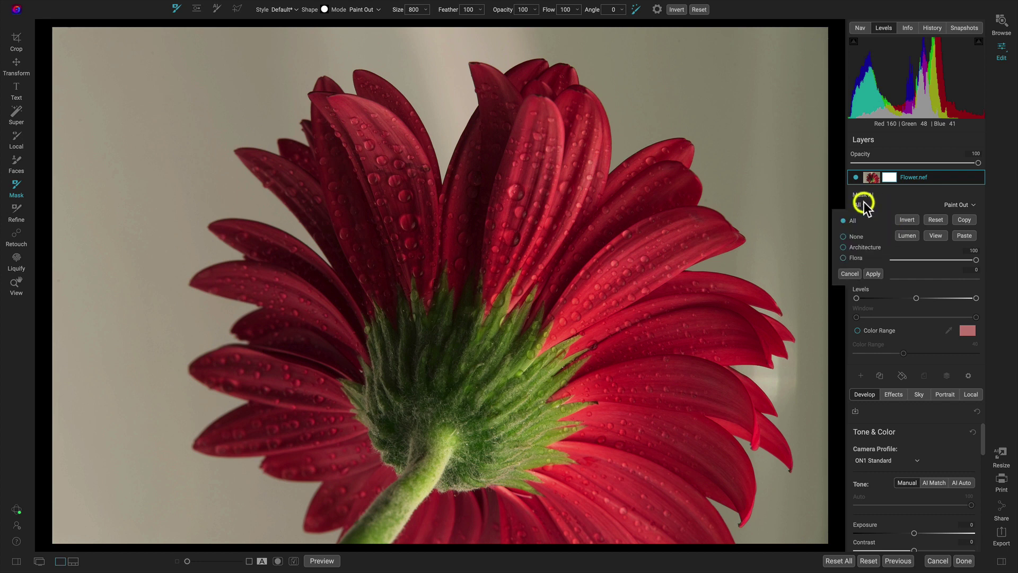
{"action": "left_click", "coordinate": [892, 231]}
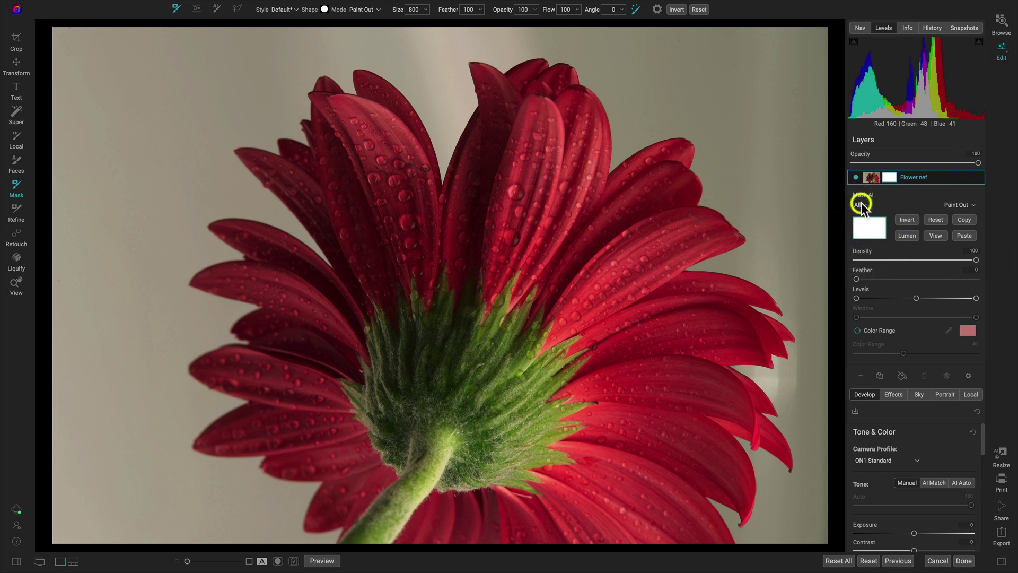
{"action": "left_click", "coordinate": [861, 205]}
{"action": "left_click", "coordinate": [850, 247]}
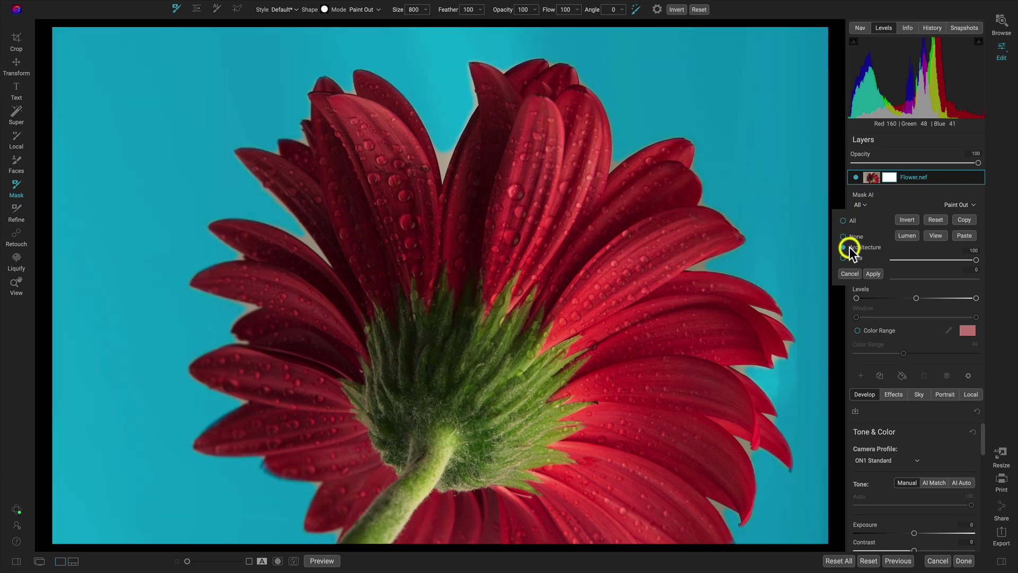
{"action": "left_click", "coordinate": [897, 227]}
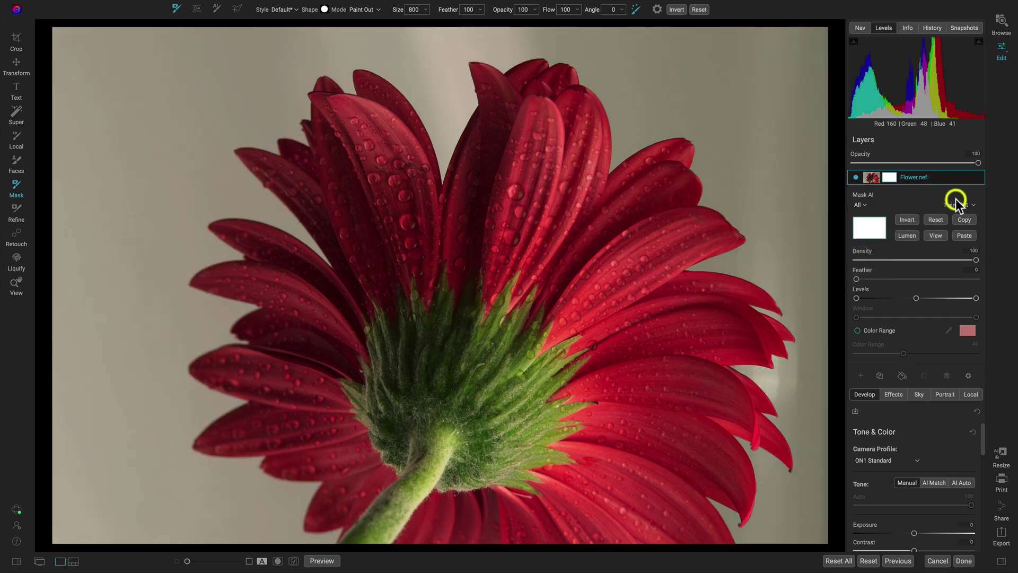
{"action": "left_click", "coordinate": [859, 204]}
{"action": "left_click", "coordinate": [852, 246]}
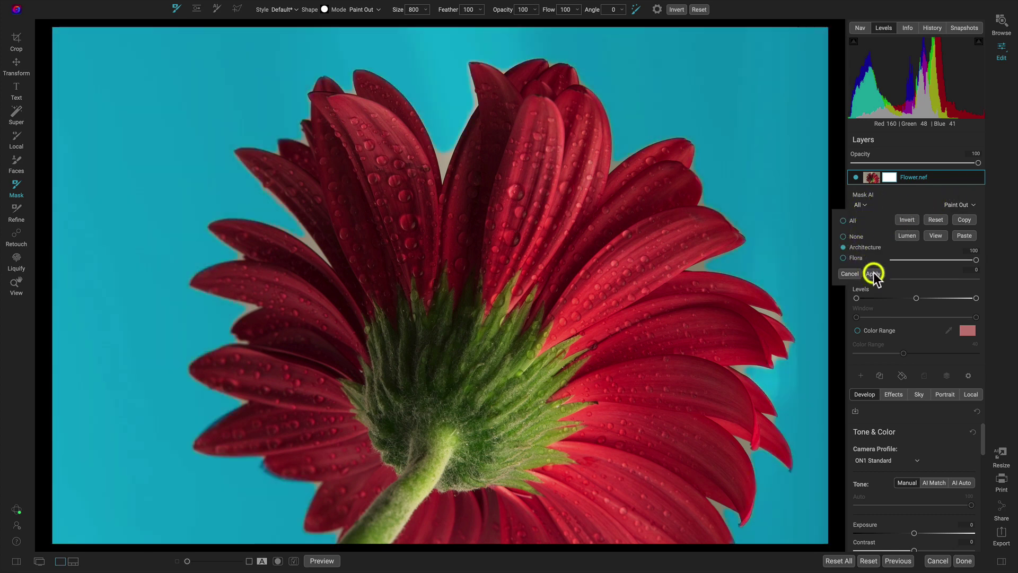
{"action": "left_click", "coordinate": [874, 272]}
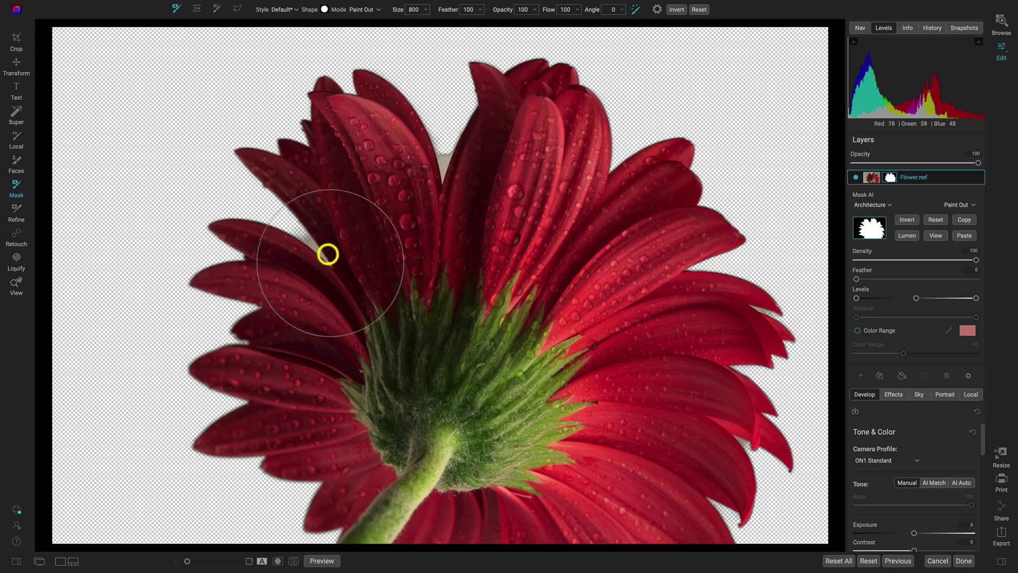
Step: Add a black Color Fill layer and move it beneath Flower.nef
{"action": "key", "text": "z"}
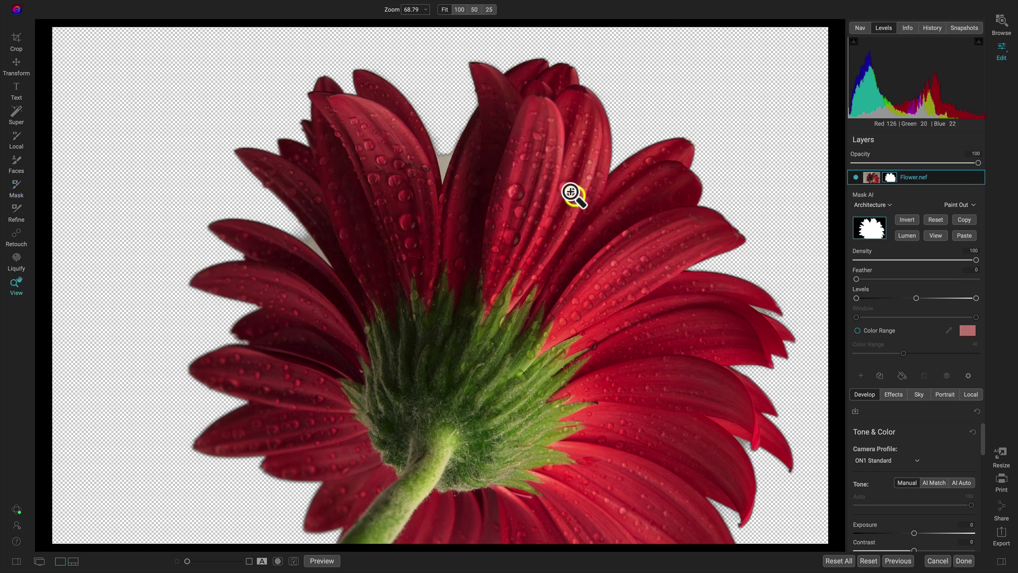
{"action": "left_click", "coordinate": [893, 177]}
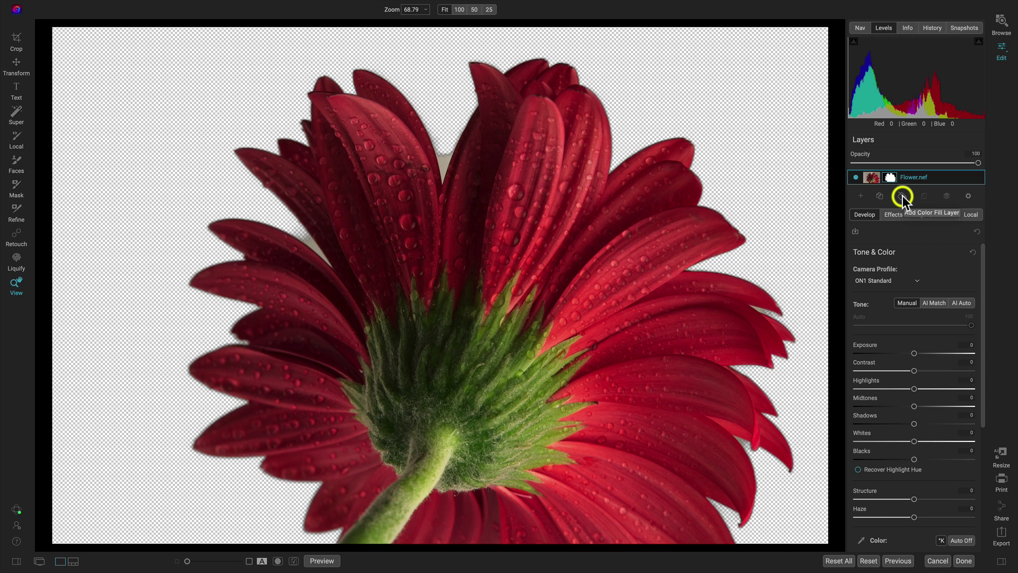
{"action": "left_click", "coordinate": [903, 195]}
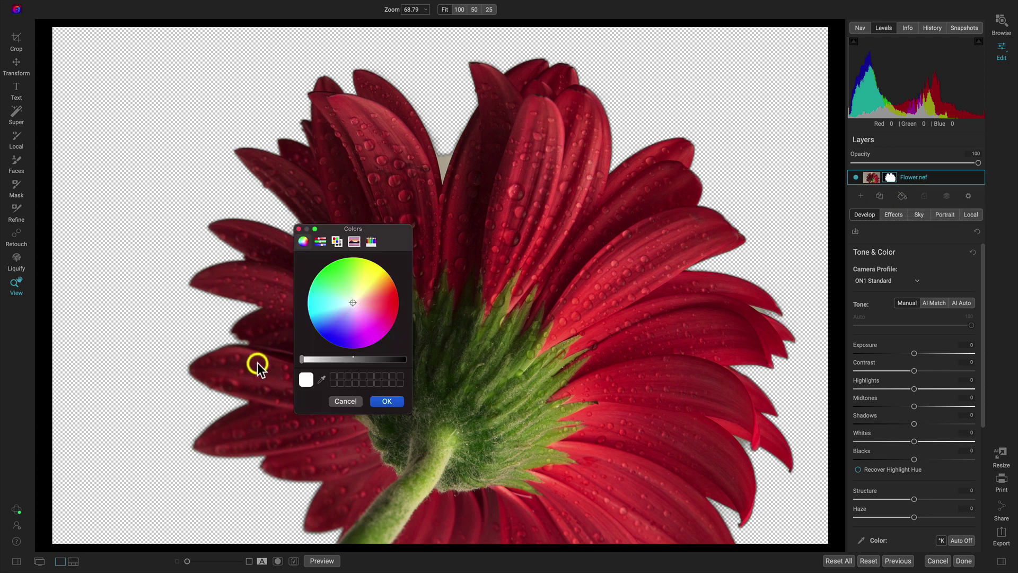
{"action": "left_click_drag", "start_coordinate": [300, 358], "coordinate": [437, 361]}
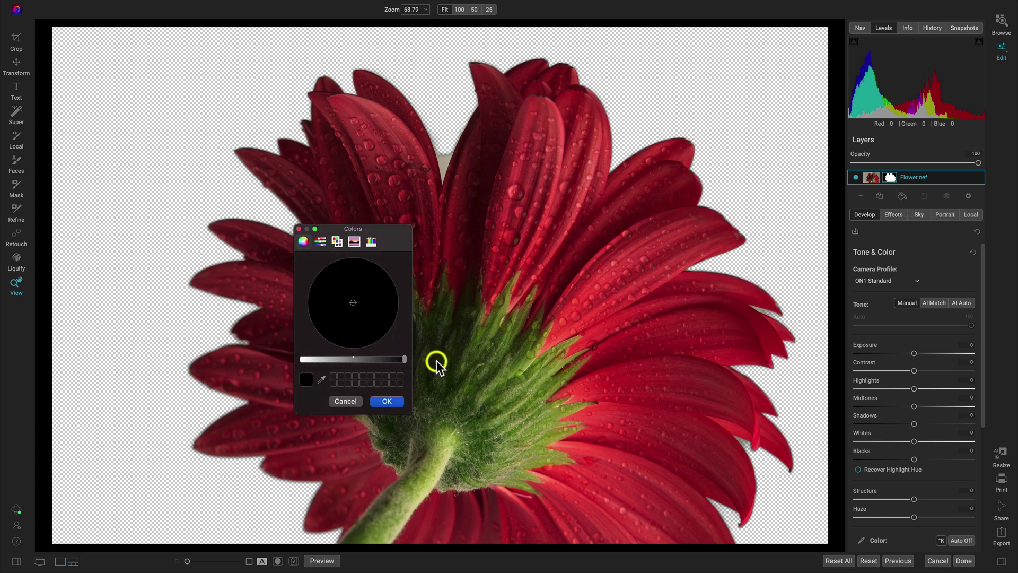
{"action": "left_click", "coordinate": [387, 401]}
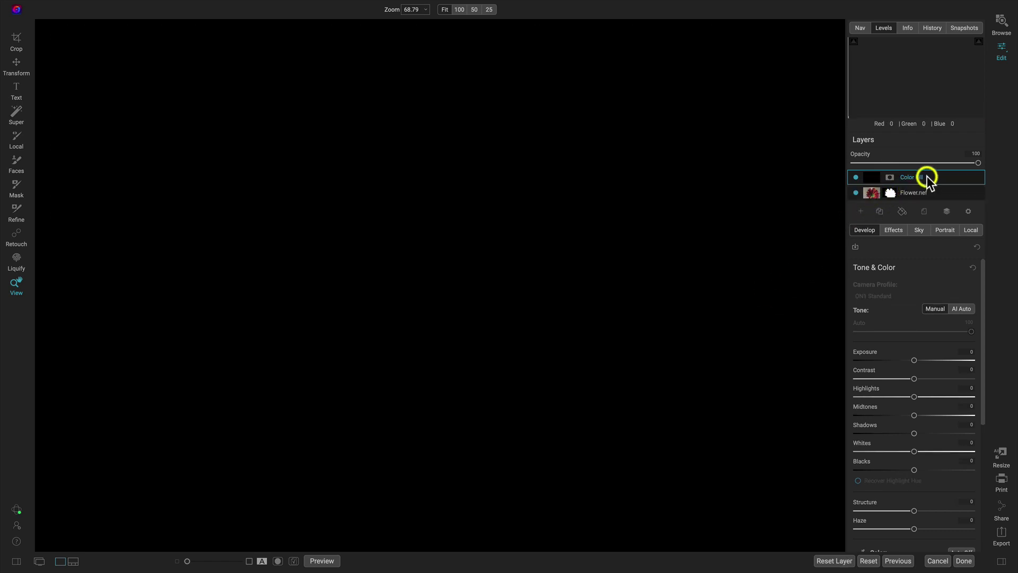
{"action": "left_click_drag", "start_coordinate": [927, 176], "coordinate": [927, 196]}
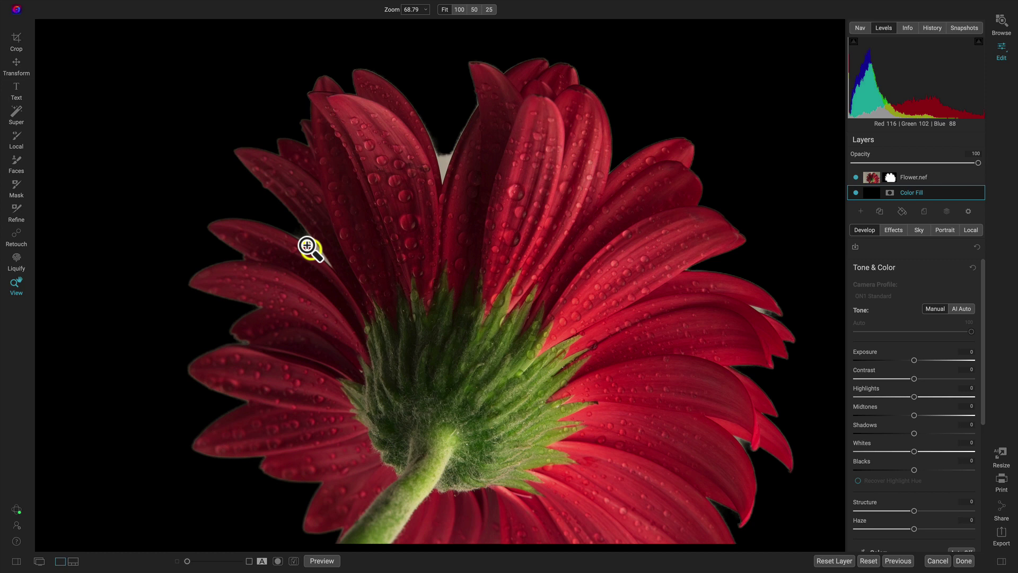
Step: Set the mask brush to size 400 and paint out the grey gaps between the petals
{"action": "key", "text": "b"}
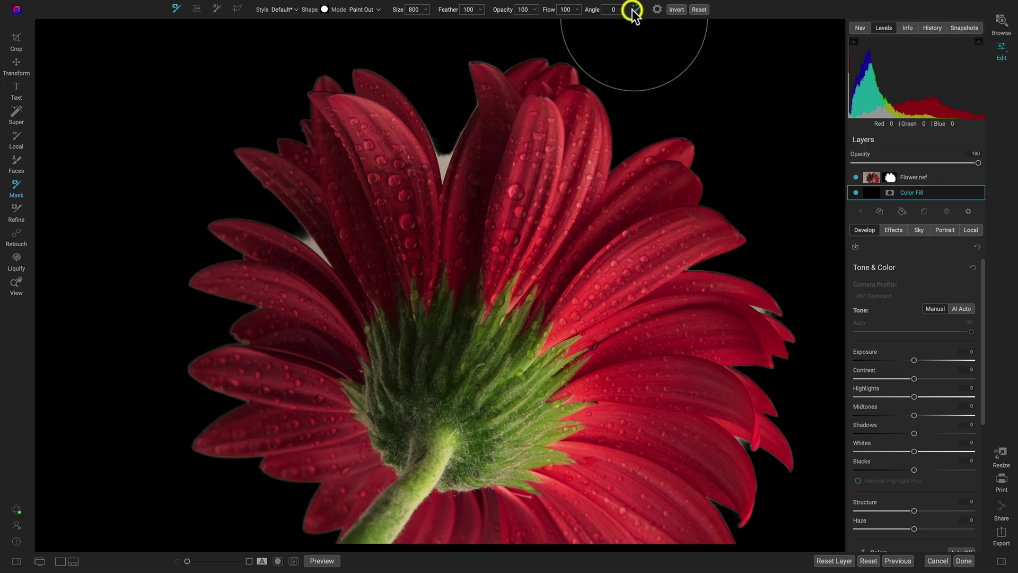
{"action": "mouse_move", "coordinate": [634, 12]}
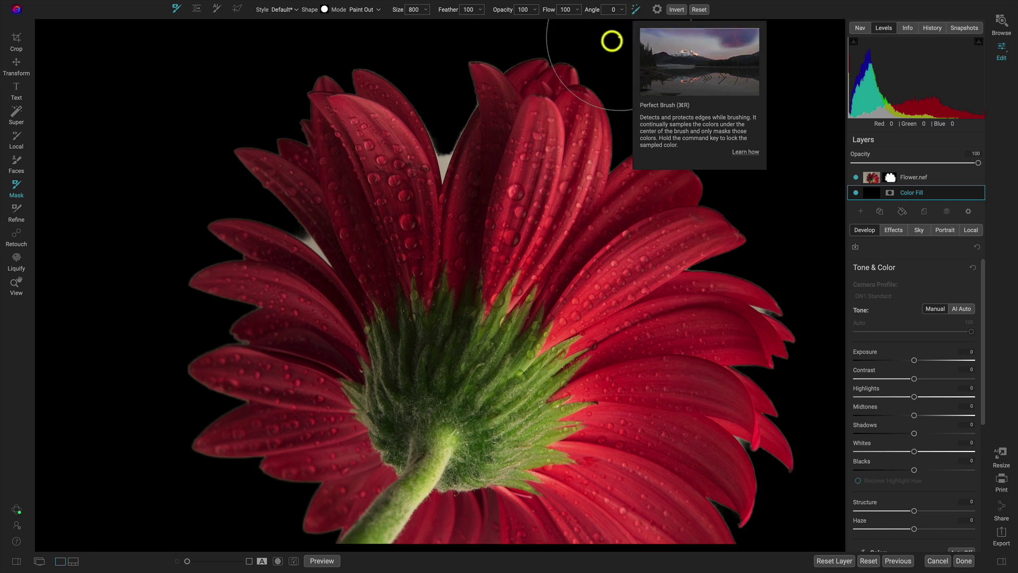
{"action": "mouse_move", "coordinate": [498, 85]}
{"action": "left_mouse_down"}
{"action": "mouse_move", "coordinate": [480, 101]}
{"action": "mouse_move", "coordinate": [444, 166]}
{"action": "left_mouse_up"}
{"action": "key", "text": "bracketleft"}
{"action": "key", "text": "bracketleft"}
{"action": "key", "text": "bracketleft"}
{"action": "key", "text": "bracketleft"}
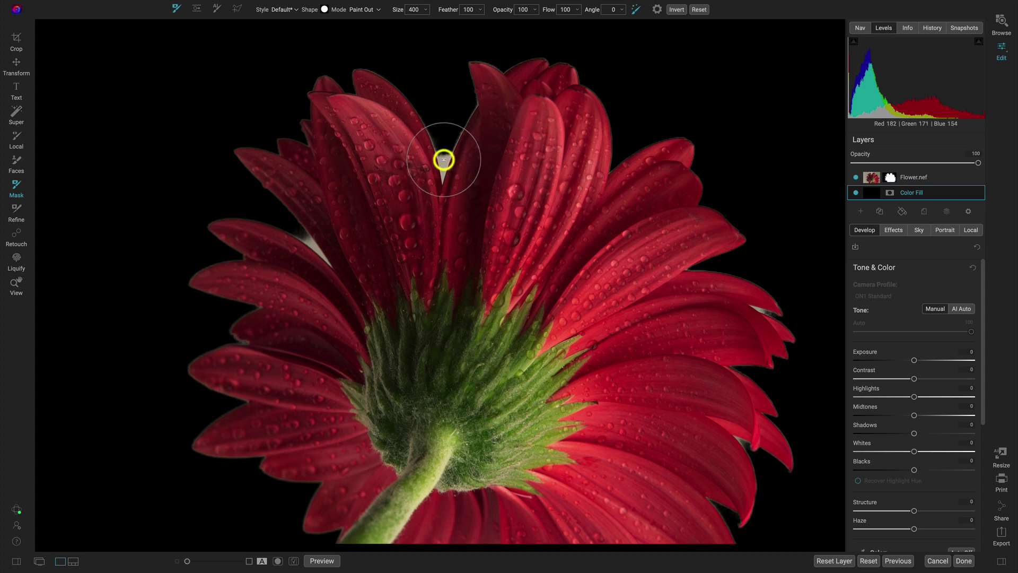
{"action": "key", "text": "bracketright"}
{"action": "key", "text": "bracketleft"}
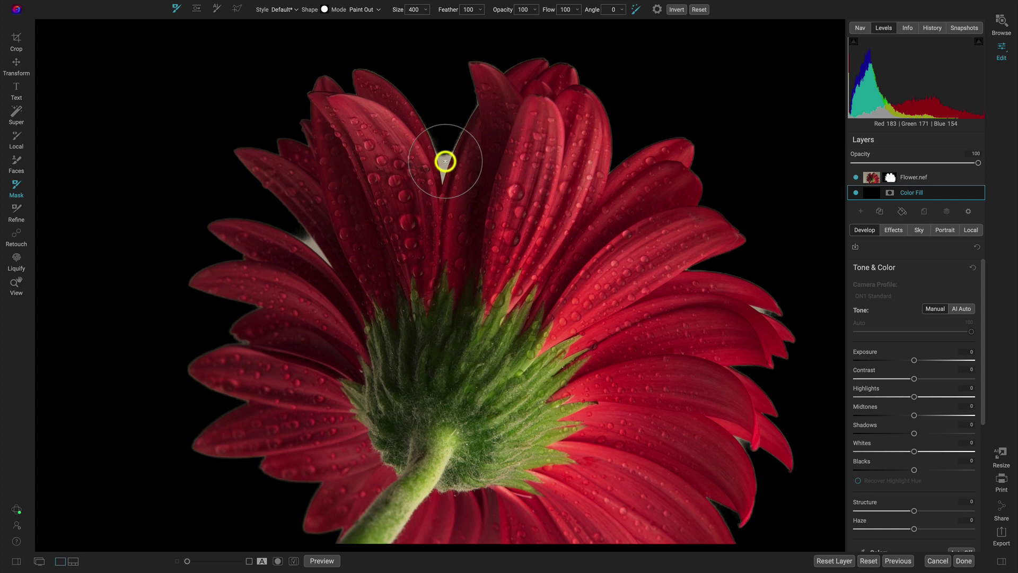
{"action": "mouse_move", "coordinate": [445, 162]}
{"action": "left_mouse_down"}
{"action": "mouse_move", "coordinate": [561, 195]}
{"action": "mouse_move", "coordinate": [735, 209]}
{"action": "left_mouse_up"}
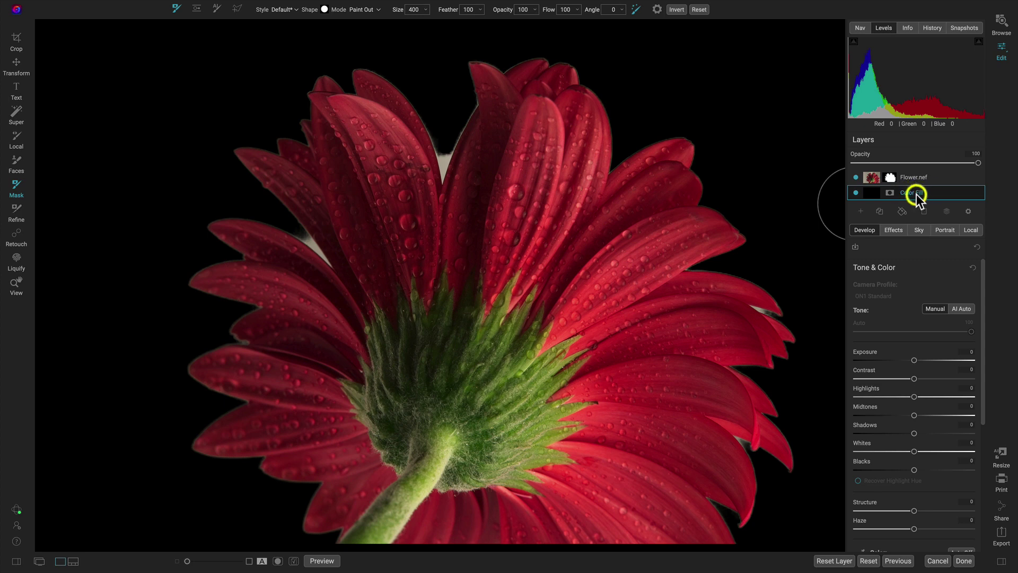
Step: Select Flower.nef and paint out the light wedges at the top petal notches
{"action": "left_click", "coordinate": [892, 176]}
{"action": "left_click", "coordinate": [892, 176]}
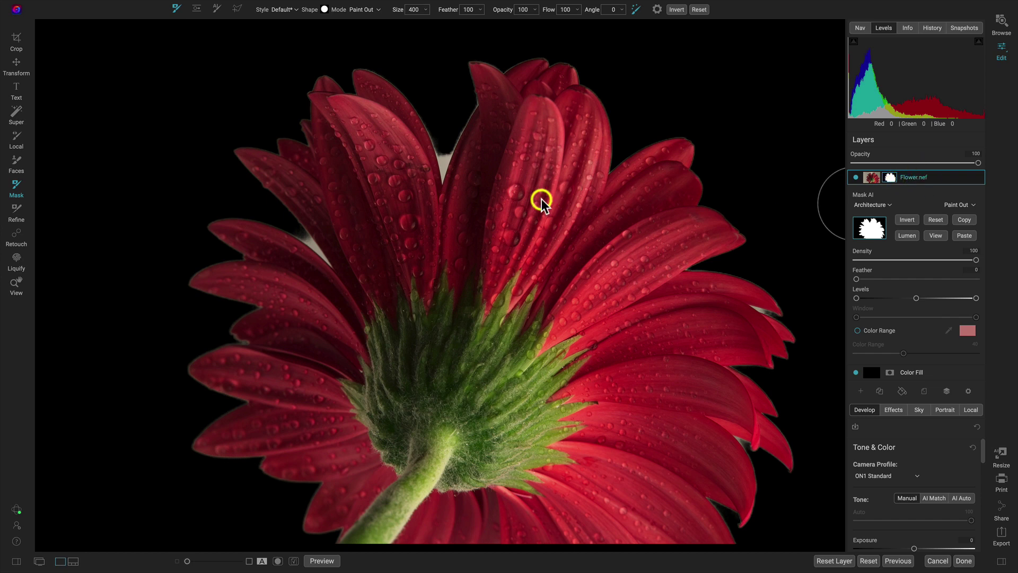
{"action": "left_click_drag", "start_coordinate": [440, 174], "coordinate": [444, 164]}
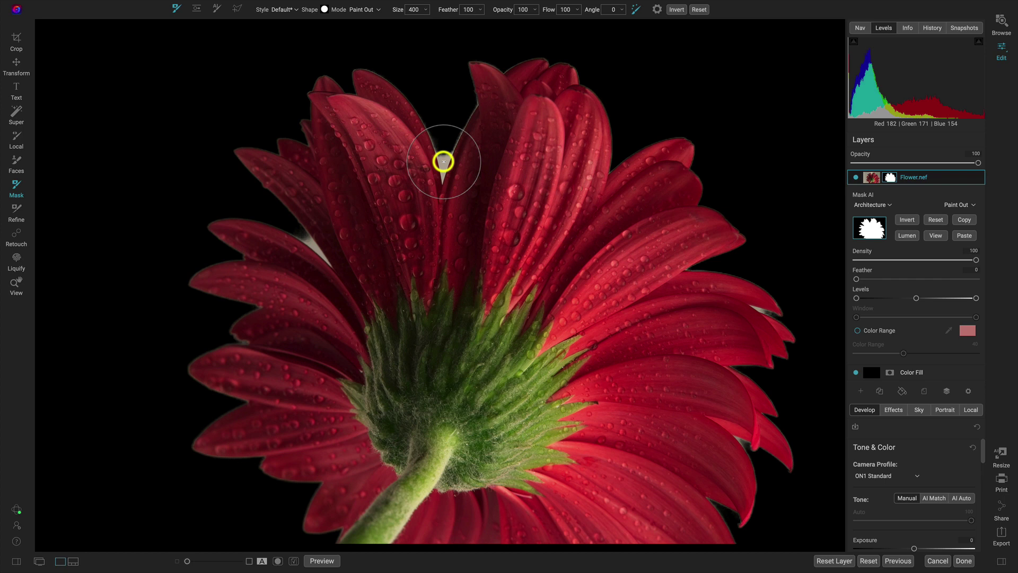
{"action": "left_click_drag", "start_coordinate": [443, 160], "coordinate": [443, 160]}
{"action": "left_click", "coordinate": [455, 106]}
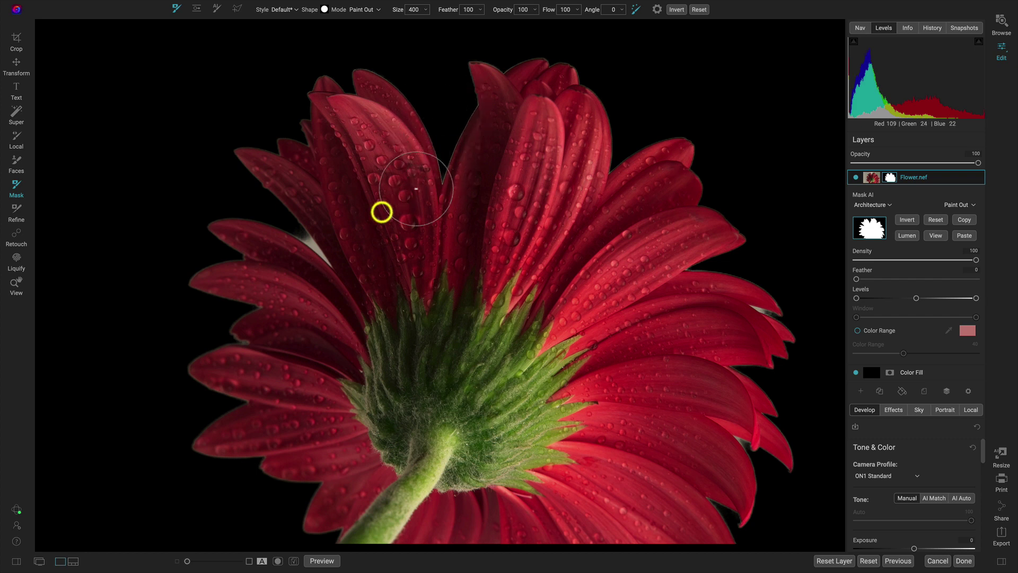
{"action": "left_click", "coordinate": [310, 243]}
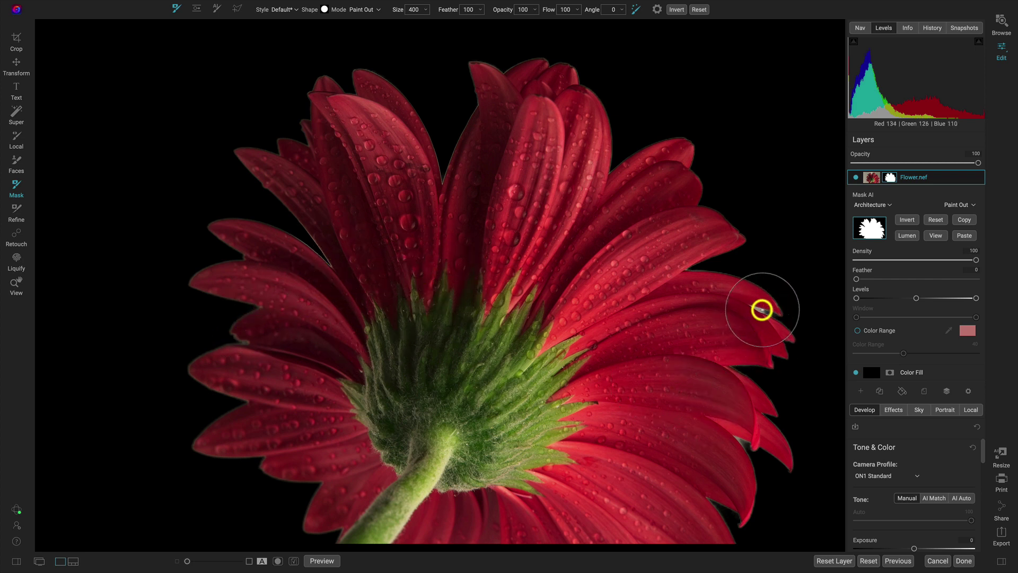
Step: Paint out the light fringe along the right, left, lower-left and upper-left petal edges
{"action": "left_click", "coordinate": [761, 310]}
{"action": "mouse_move", "coordinate": [761, 310]}
{"action": "left_mouse_down"}
{"action": "mouse_move", "coordinate": [784, 349]}
{"action": "mouse_move", "coordinate": [765, 371]}
{"action": "mouse_move", "coordinate": [773, 424]}
{"action": "mouse_move", "coordinate": [743, 442]}
{"action": "mouse_move", "coordinate": [777, 454]}
{"action": "mouse_move", "coordinate": [775, 482]}
{"action": "left_mouse_up"}
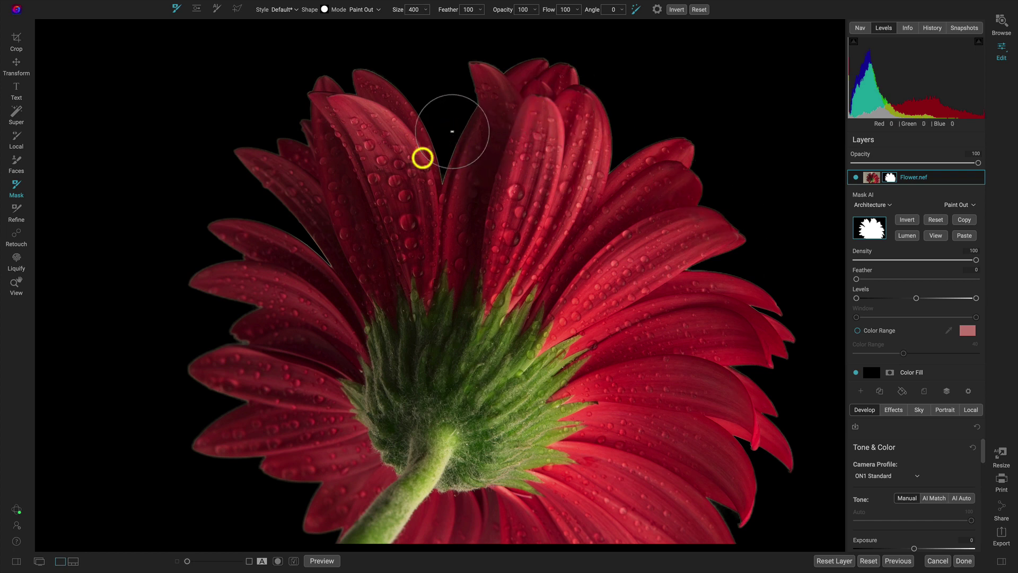
{"action": "left_click_drag", "start_coordinate": [259, 299], "coordinate": [214, 344]}
{"action": "mouse_move", "coordinate": [227, 477]}
{"action": "left_mouse_down"}
{"action": "mouse_move", "coordinate": [193, 459]}
{"action": "mouse_move", "coordinate": [205, 467]}
{"action": "left_mouse_up"}
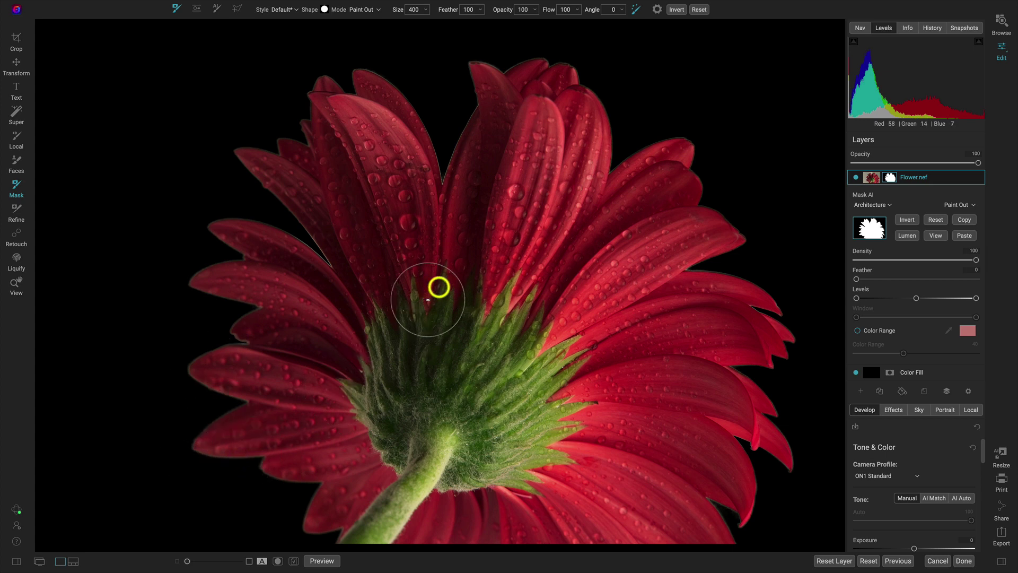
{"action": "mouse_move", "coordinate": [439, 287]}
{"action": "left_mouse_down"}
{"action": "mouse_move", "coordinate": [338, 273]}
{"action": "mouse_move", "coordinate": [310, 261]}
{"action": "mouse_move", "coordinate": [297, 231]}
{"action": "left_mouse_up"}
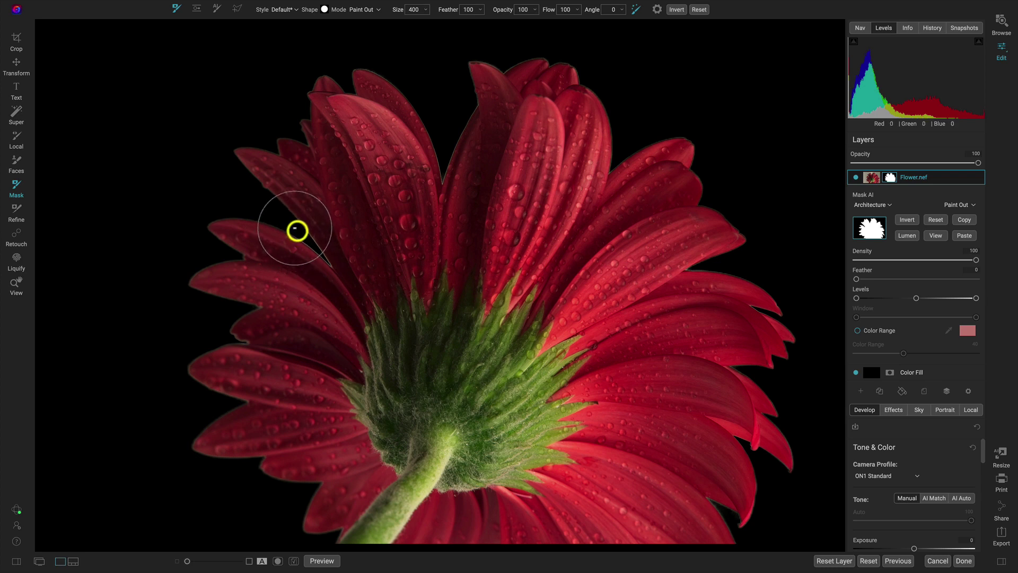
{"action": "key", "text": "z"}
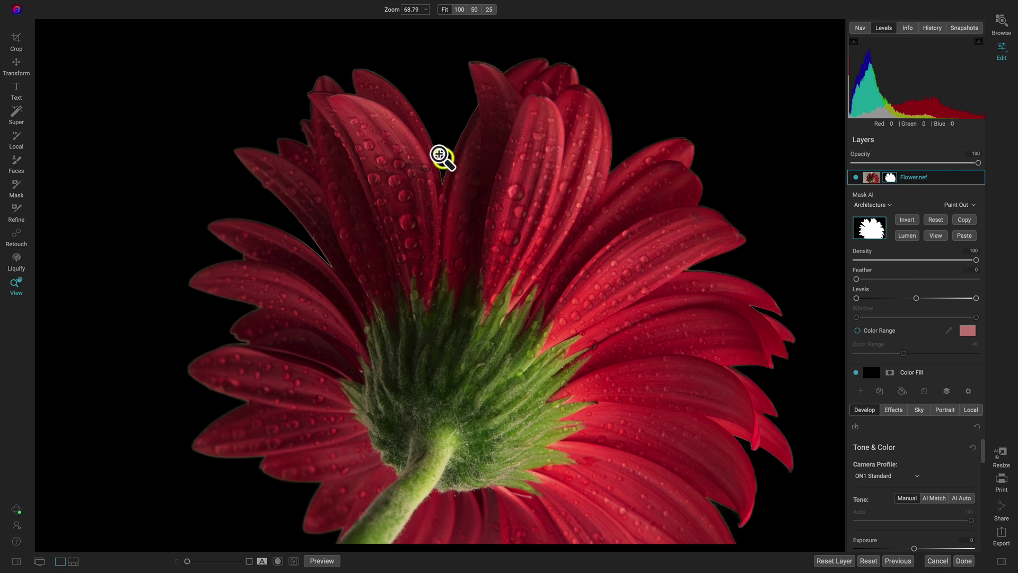
{"action": "key", "text": "b"}
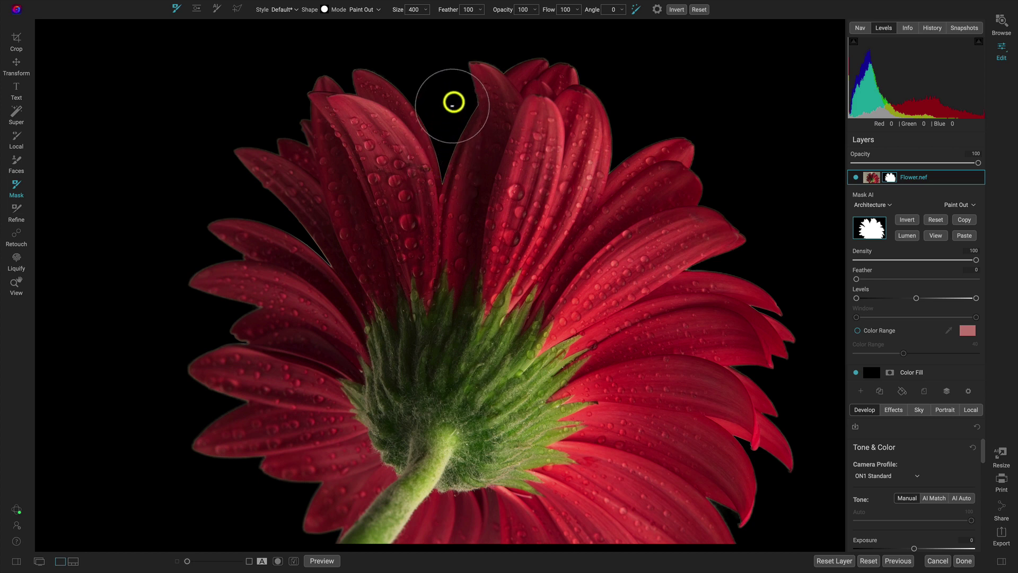
{"action": "key", "text": "z"}
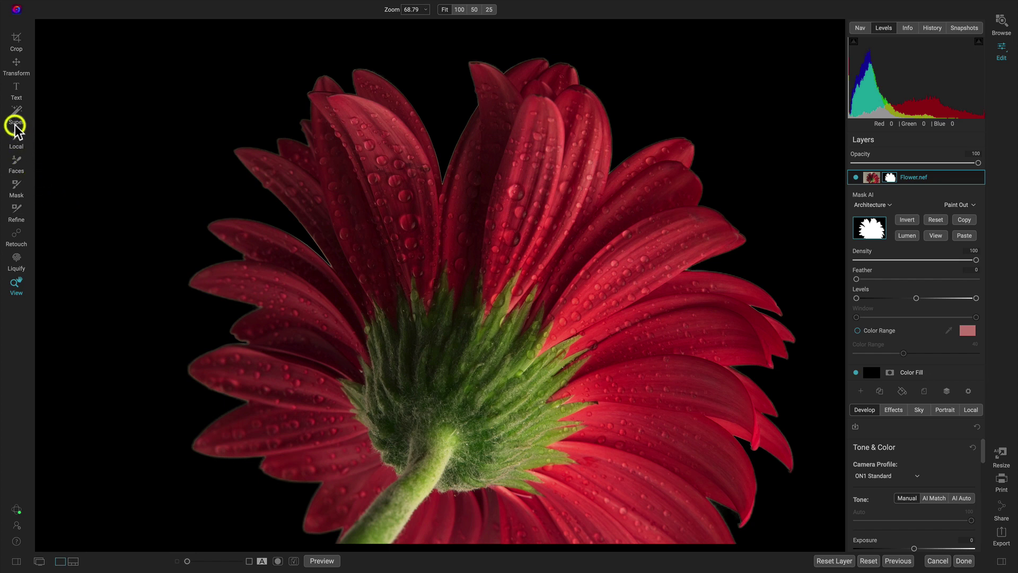
Step: Chisel the mask edges with the refine brush enlarged to size 100
{"action": "left_click", "coordinate": [16, 211]}
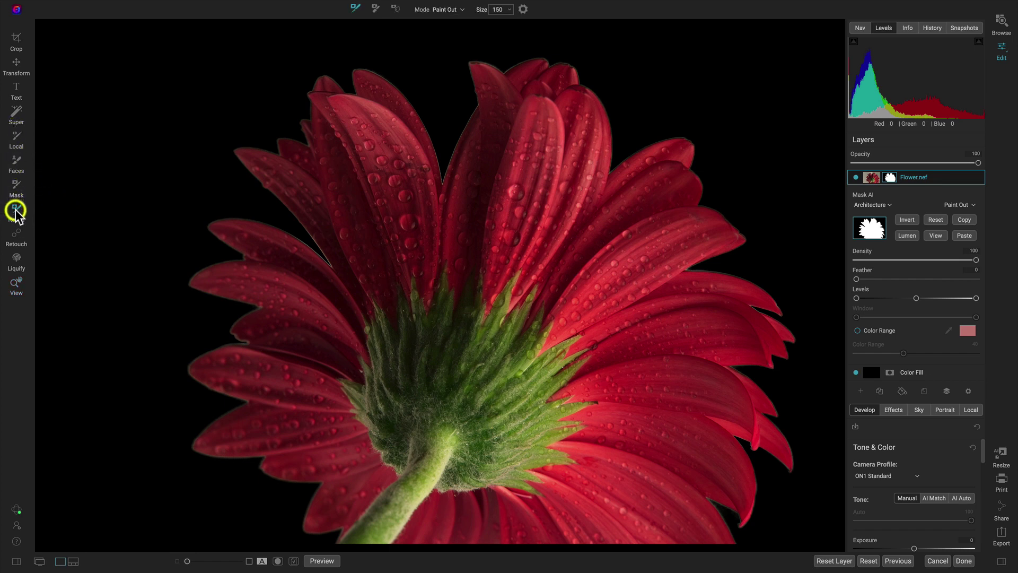
{"action": "left_click", "coordinate": [375, 10]}
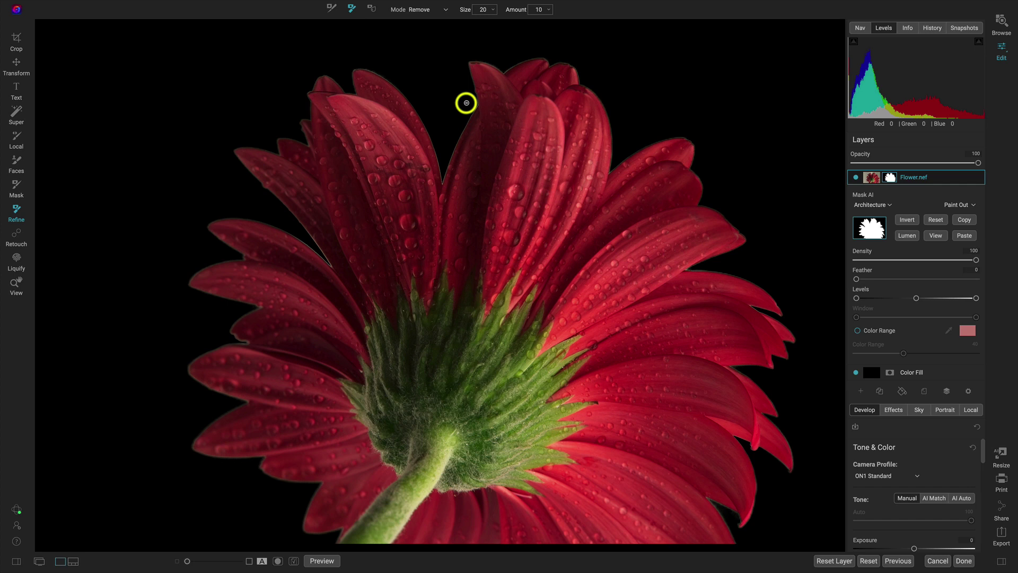
{"action": "key", "text": "bracketright"}
{"action": "key", "text": "bracketright"}
{"action": "key", "text": "bracketright"}
{"action": "key", "text": "bracketright"}
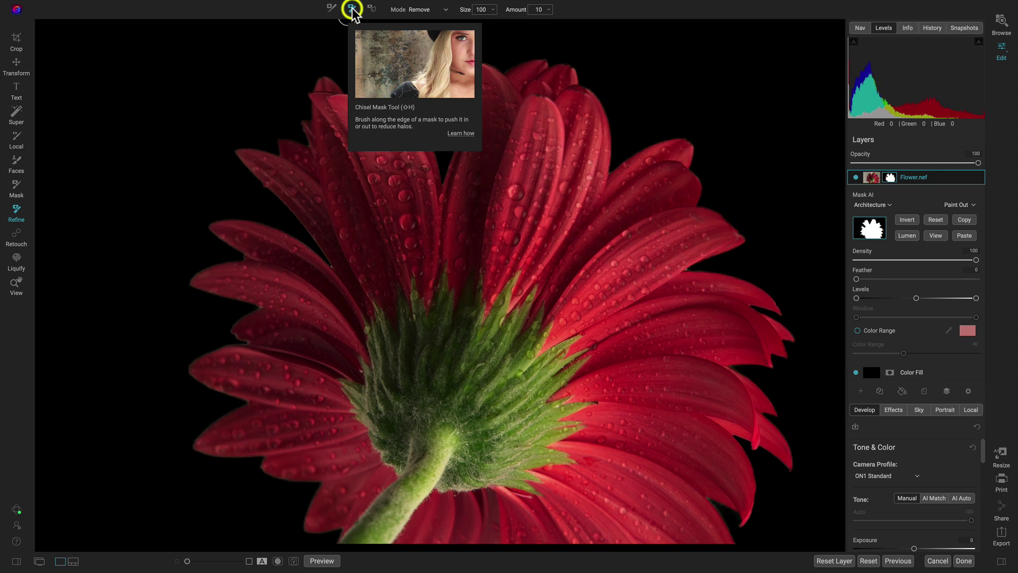
{"action": "key", "text": "z"}
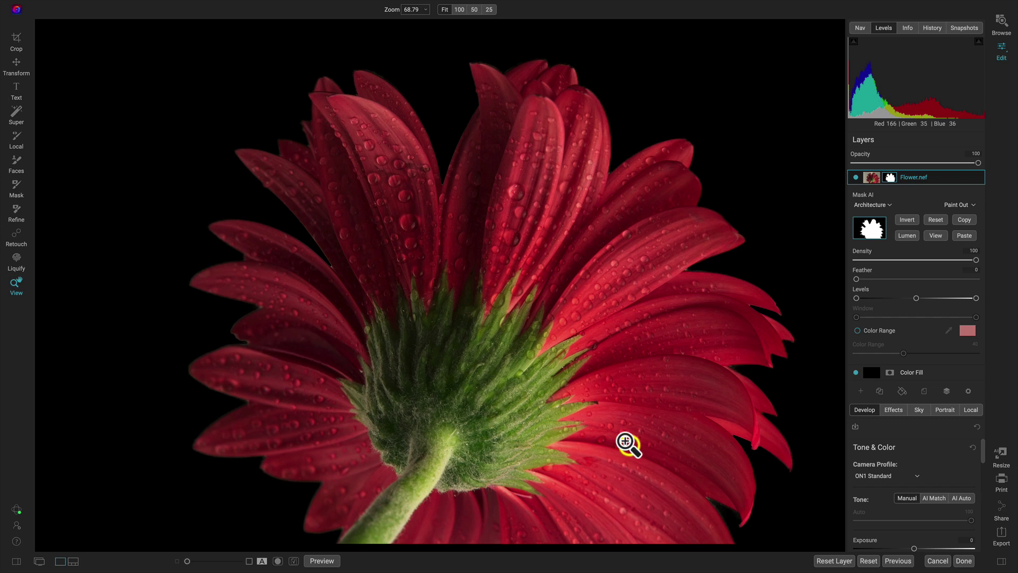
Step: At 100% zoom, paint out the leftover background beside the lower-right petal tip, then fit to view
{"action": "left_click", "coordinate": [720, 523]}
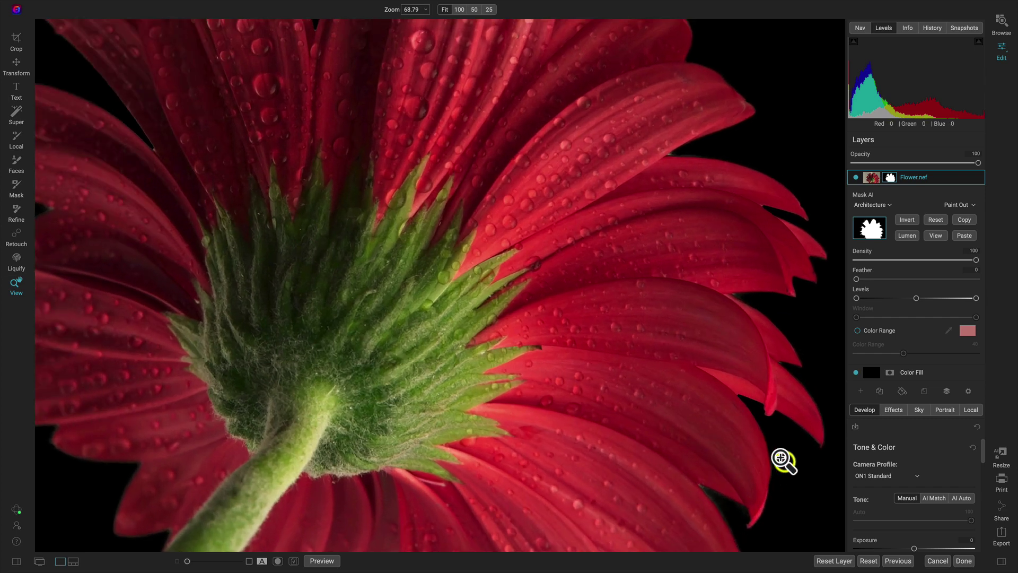
{"action": "left_click", "coordinate": [729, 472]}
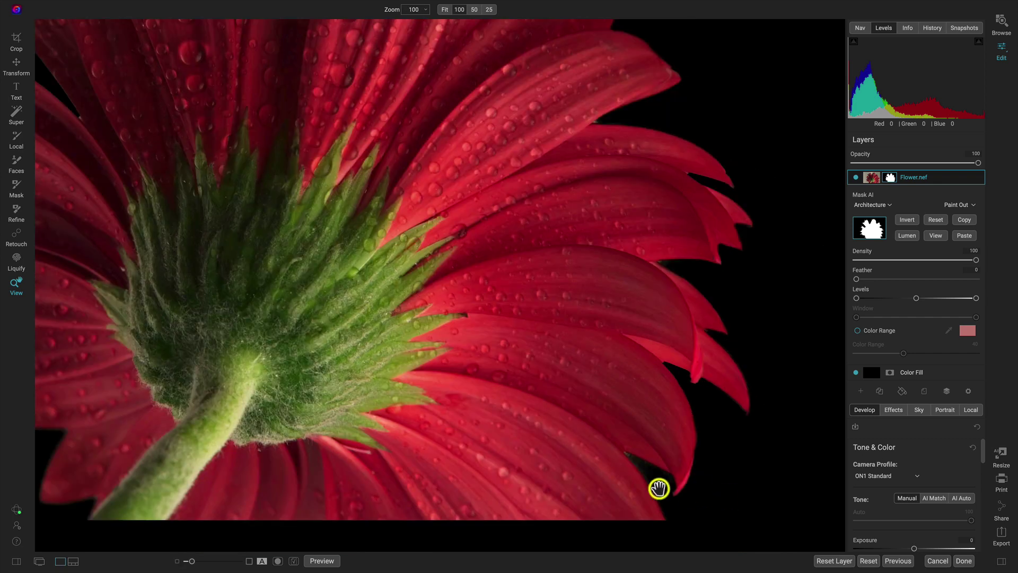
{"action": "key", "text": "b"}
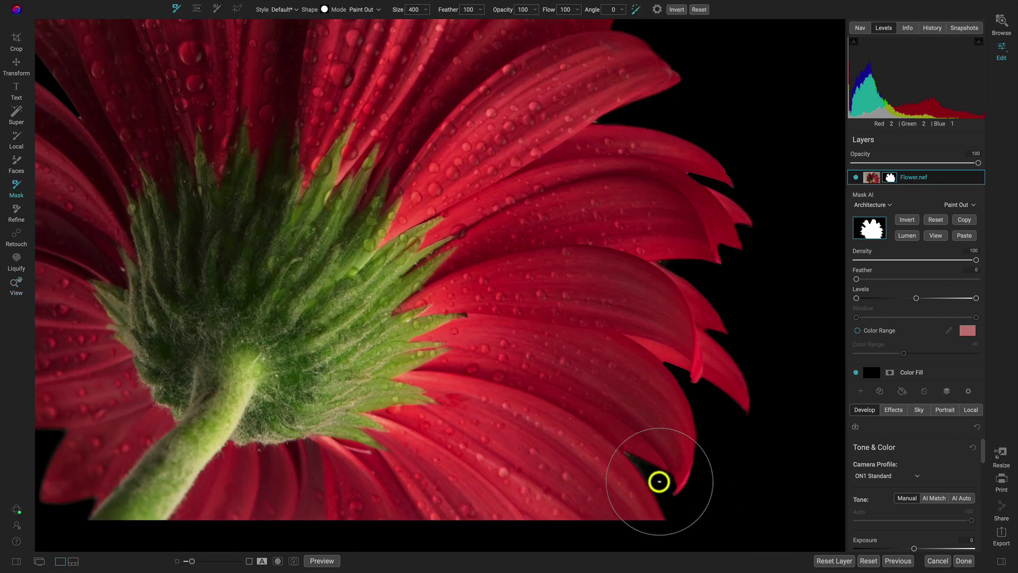
{"action": "mouse_move", "coordinate": [660, 482]}
{"action": "left_mouse_down"}
{"action": "mouse_move", "coordinate": [677, 317]}
{"action": "mouse_move", "coordinate": [669, 266]}
{"action": "mouse_move", "coordinate": [720, 275]}
{"action": "mouse_move", "coordinate": [659, 152]}
{"action": "mouse_move", "coordinate": [613, 119]}
{"action": "mouse_move", "coordinate": [702, 152]}
{"action": "mouse_move", "coordinate": [750, 202]}
{"action": "mouse_move", "coordinate": [759, 227]}
{"action": "mouse_move", "coordinate": [739, 257]}
{"action": "mouse_move", "coordinate": [756, 370]}
{"action": "mouse_move", "coordinate": [729, 435]}
{"action": "left_mouse_up"}
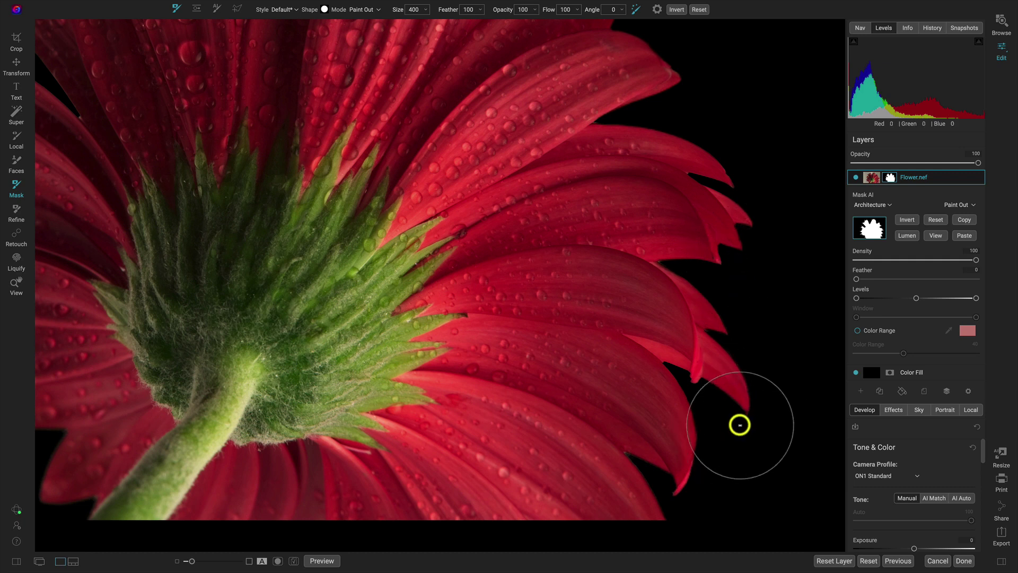
{"action": "key", "text": "space"}
{"action": "key", "text": "ctrl+0"}
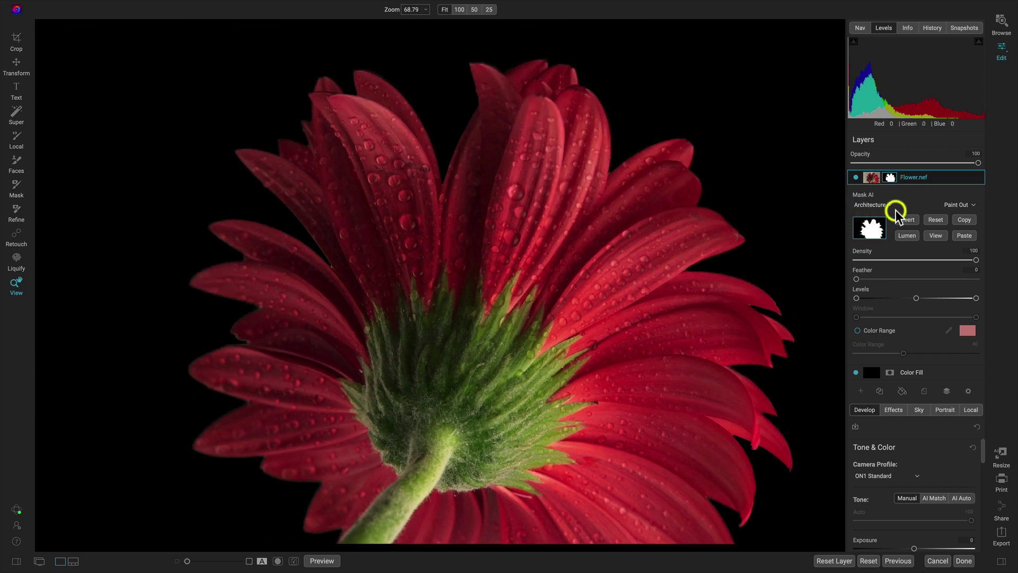
Step: Create a new stamped layer above Flower.nef and toggle layer visibility to check it
{"action": "right_click", "coordinate": [936, 179]}
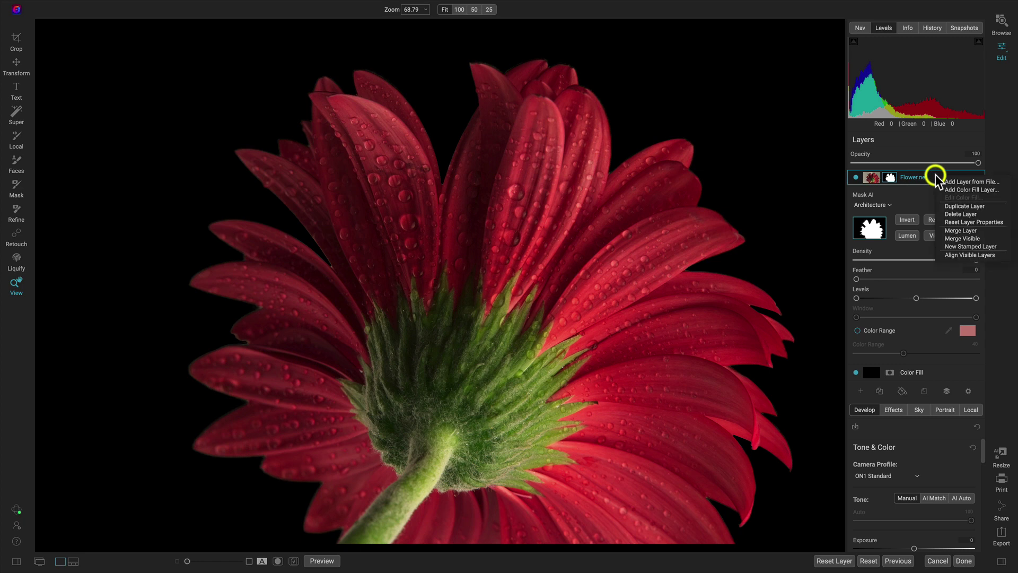
{"action": "left_click", "coordinate": [968, 246]}
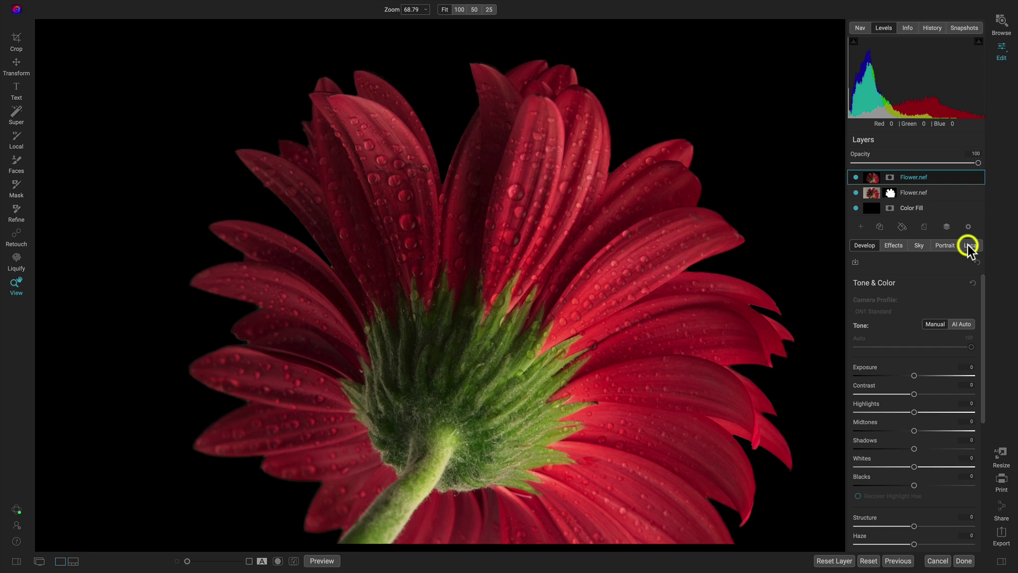
{"action": "left_click", "coordinate": [856, 177]}
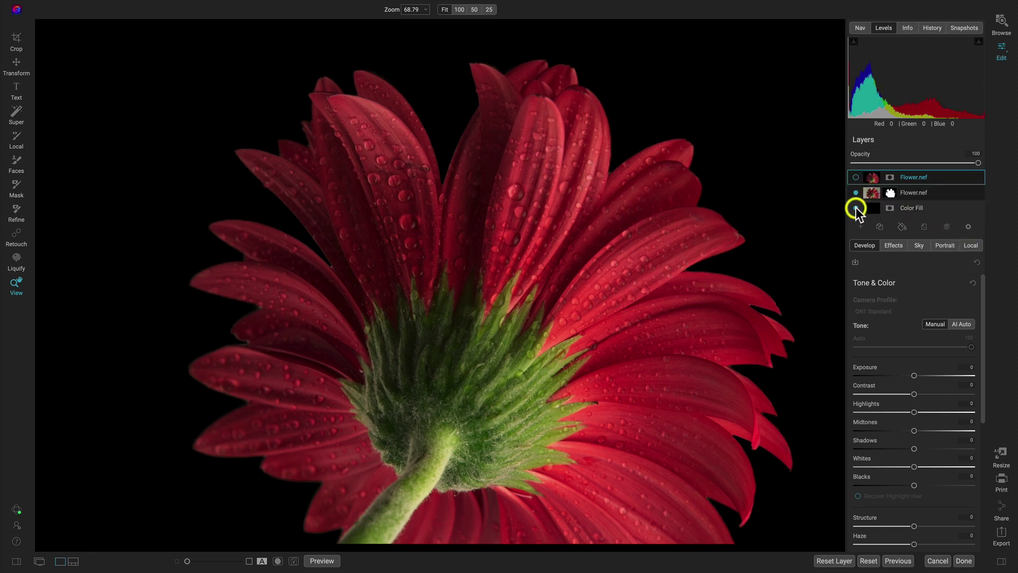
{"action": "left_click", "coordinate": [856, 208]}
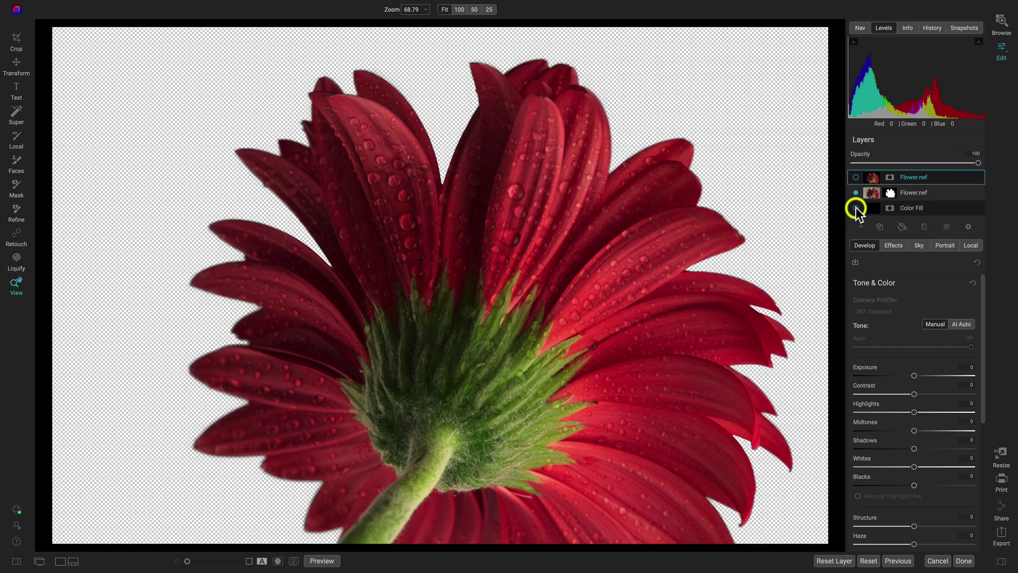
{"action": "left_click", "coordinate": [855, 178]}
{"action": "left_click", "coordinate": [856, 178]}
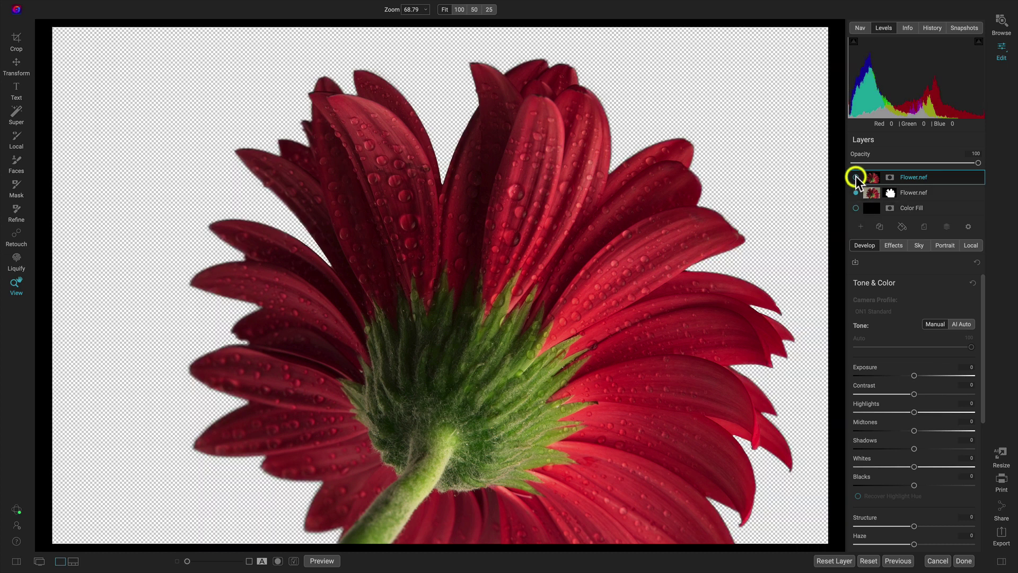
{"action": "left_click", "coordinate": [855, 177]}
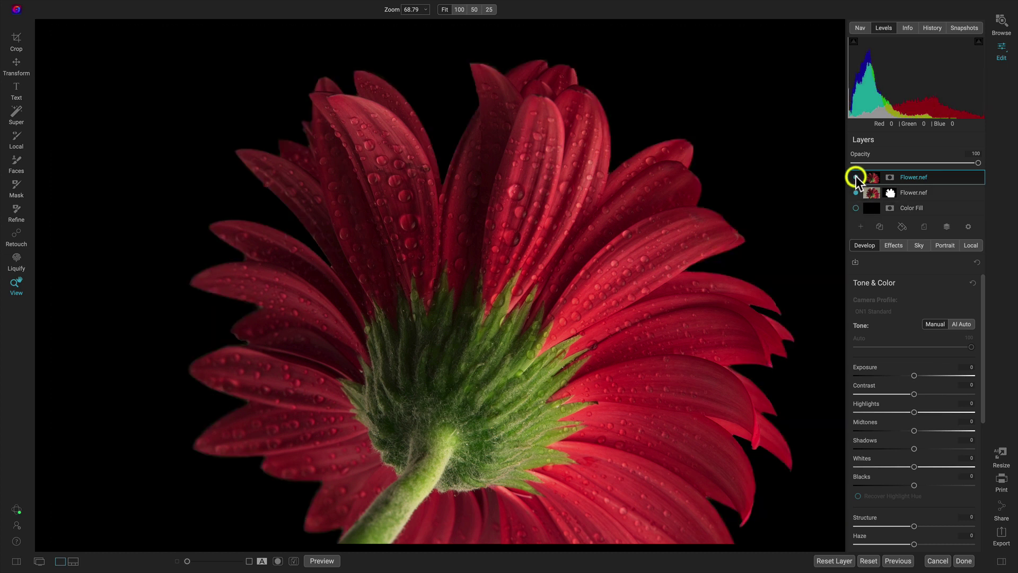
Step: Rename the stamped layer to 'Composite'
{"action": "double_click", "coordinate": [927, 177]}
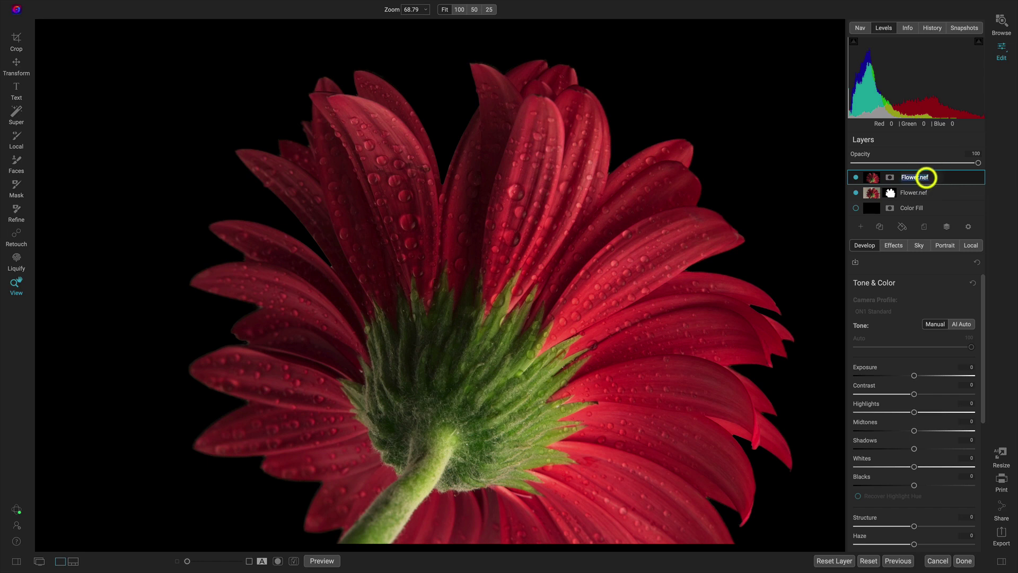
{"action": "type", "text": "k"}
{"action": "type", "text": "omposite"}
{"action": "key", "text": "Return"}
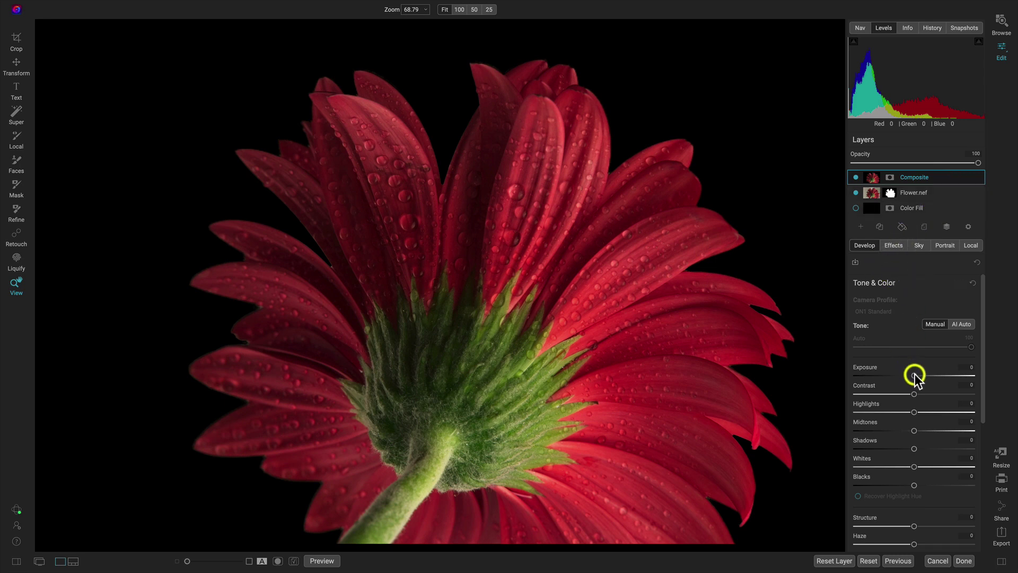
Step: Set Composite's Exposure to -0.55, Contrast 26 and Whites 35, then compare before and after
{"action": "left_click_drag", "start_coordinate": [914, 375], "coordinate": [927, 396]}
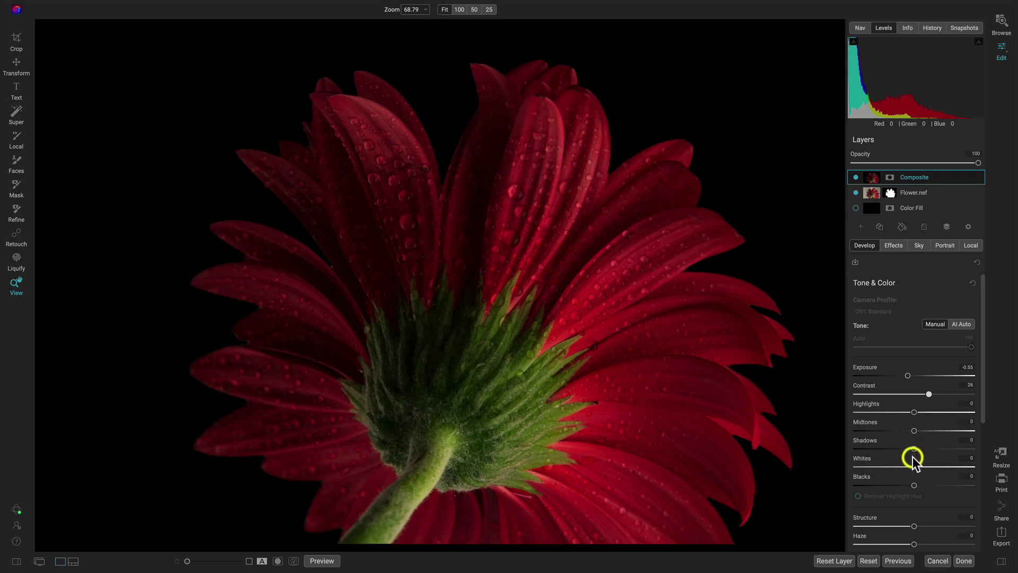
{"action": "left_click_drag", "start_coordinate": [914, 466], "coordinate": [934, 469]}
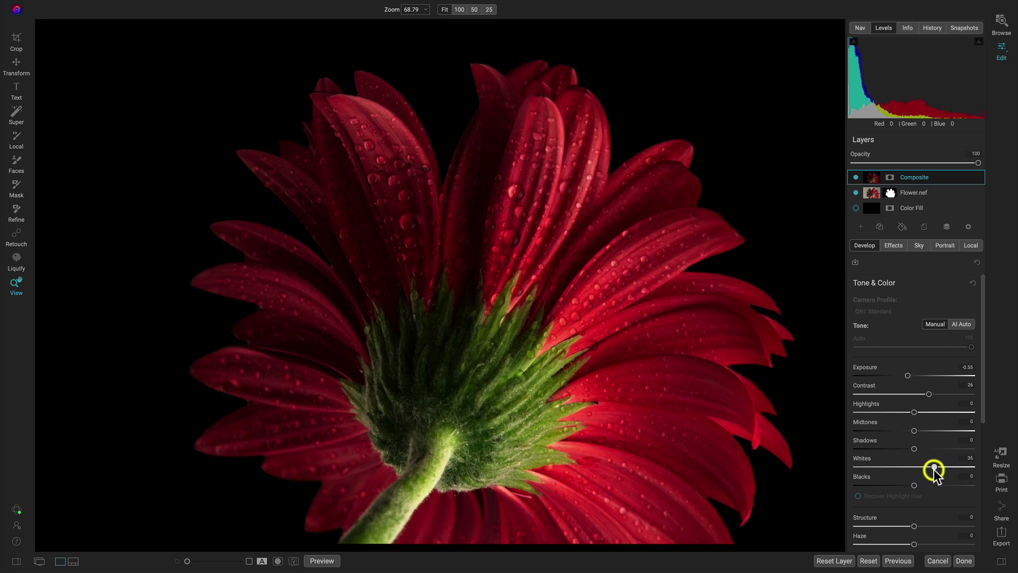
{"action": "key", "text": "ctrl+p"}
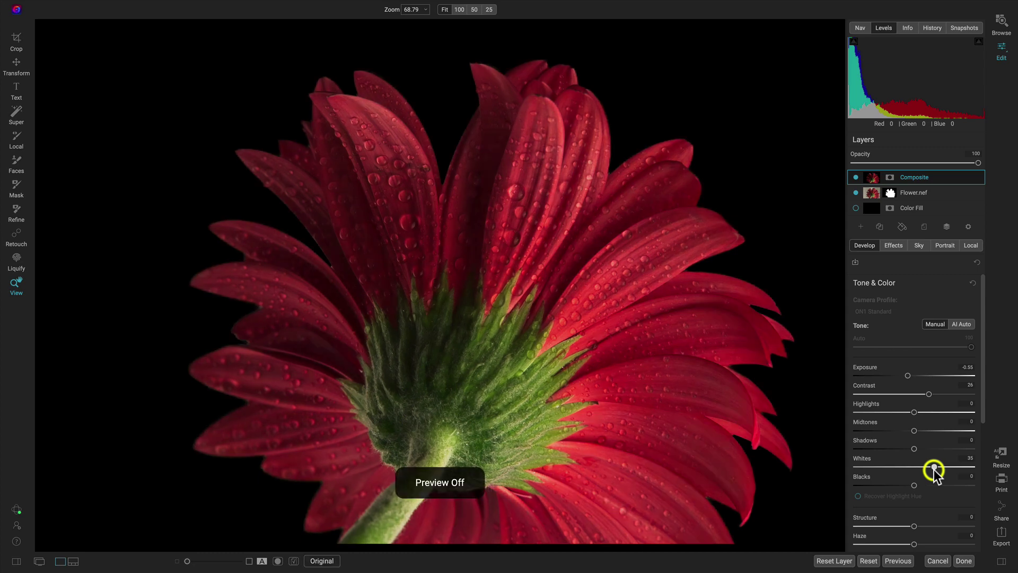
{"action": "key", "text": "ctrl+p"}
{"action": "key", "text": "ctrl+p"}
{"action": "key", "text": "ctrl+p"}
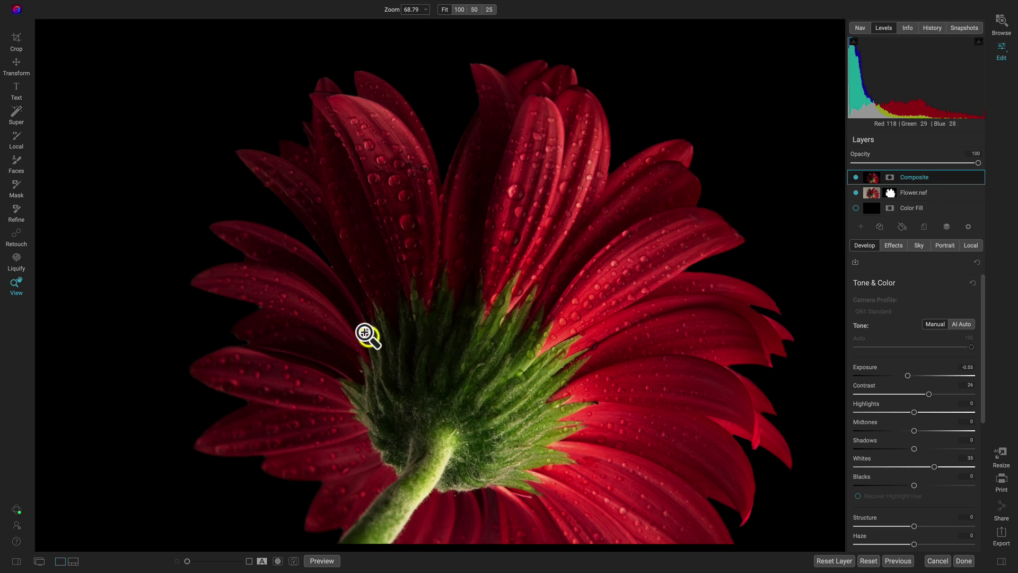
Step: Add a Dynamic Contrast filter with the Surreal preset at about 53 opacity, comparing before/after
{"action": "left_click", "coordinate": [896, 245]}
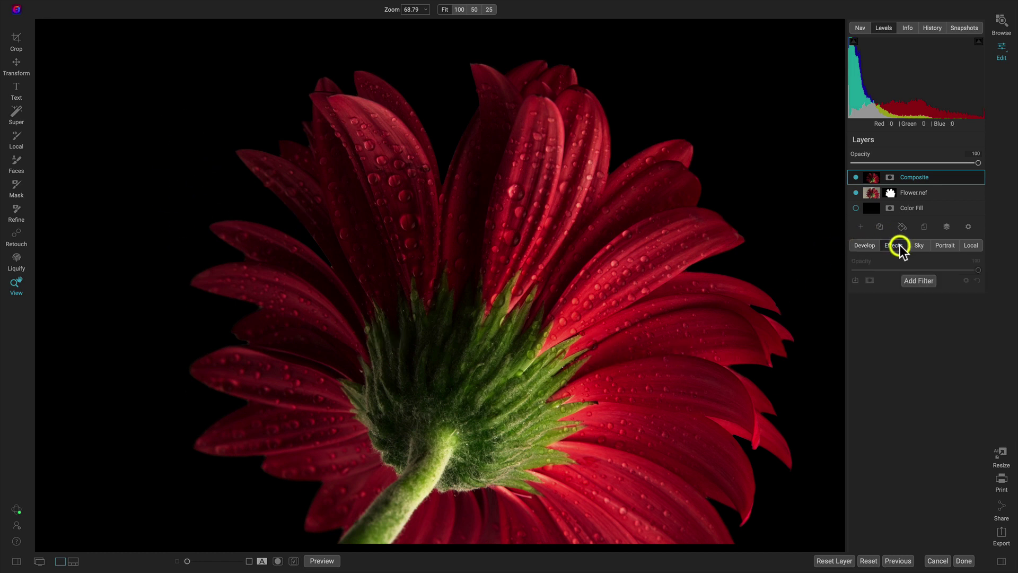
{"action": "left_click", "coordinate": [919, 281]}
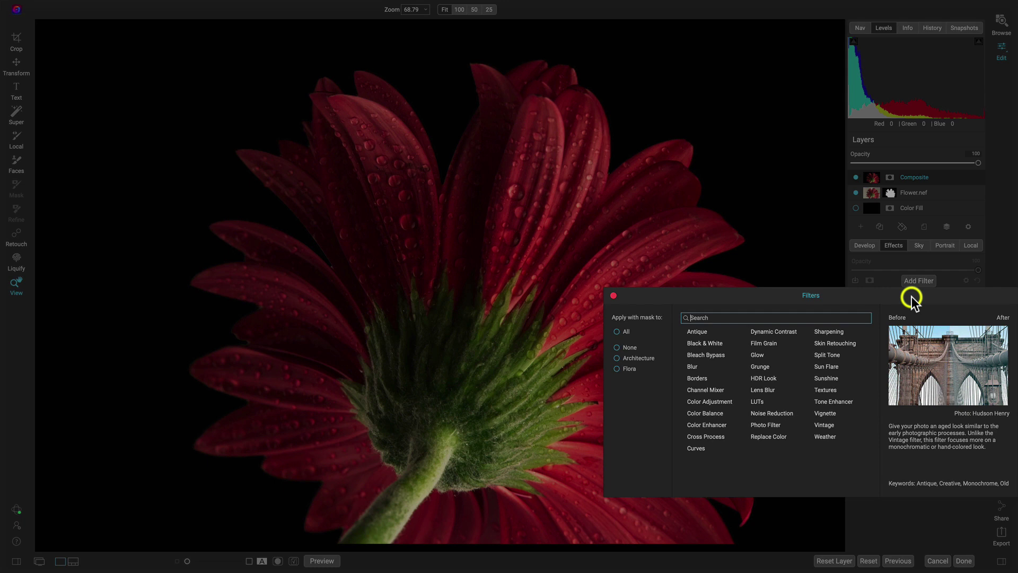
{"action": "left_click", "coordinate": [782, 333]}
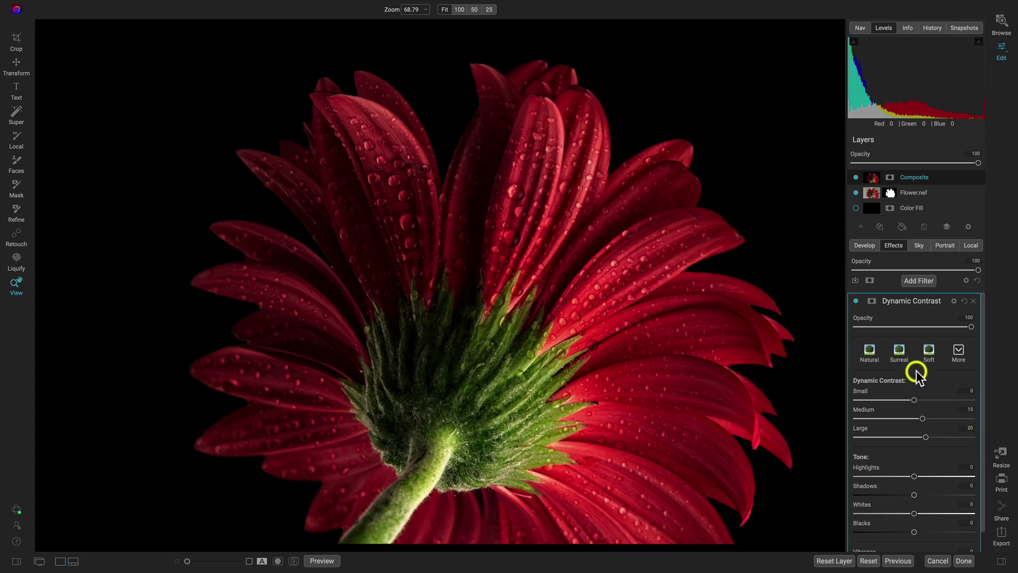
{"action": "left_click", "coordinate": [897, 351]}
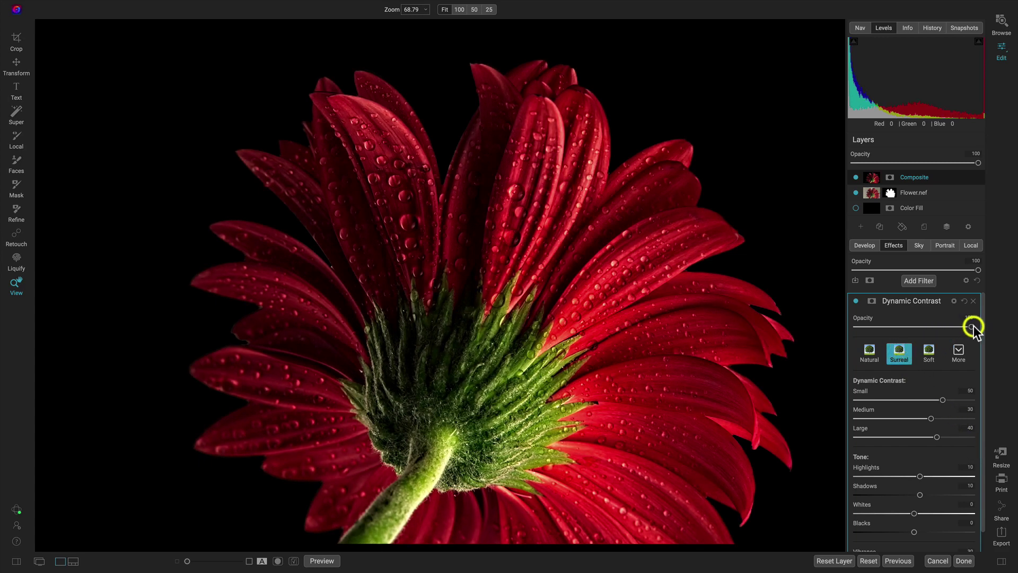
{"action": "left_click_drag", "start_coordinate": [972, 326], "coordinate": [918, 322]}
{"action": "key", "text": "ctrl+p"}
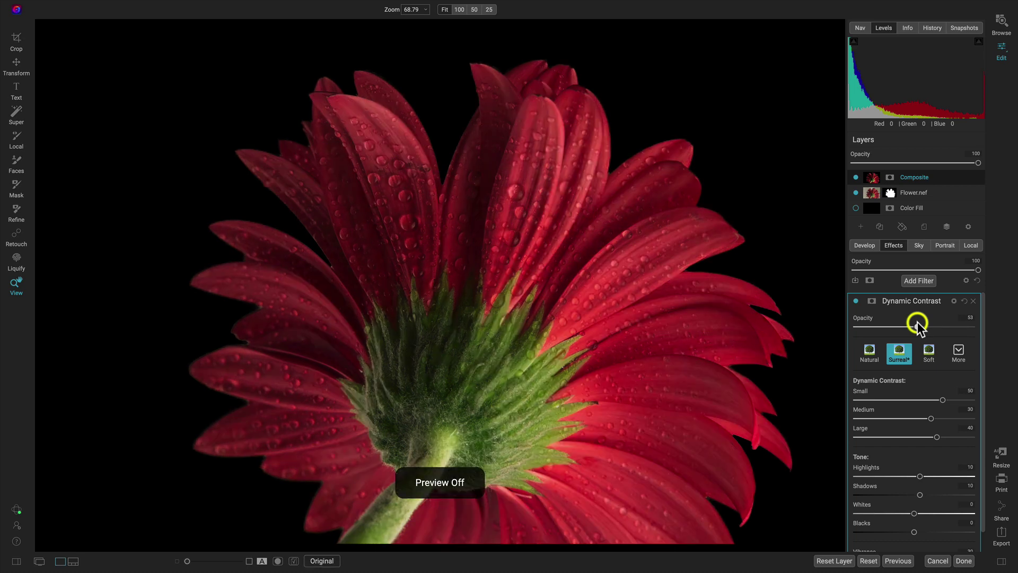
{"action": "key", "text": "ctrl+p"}
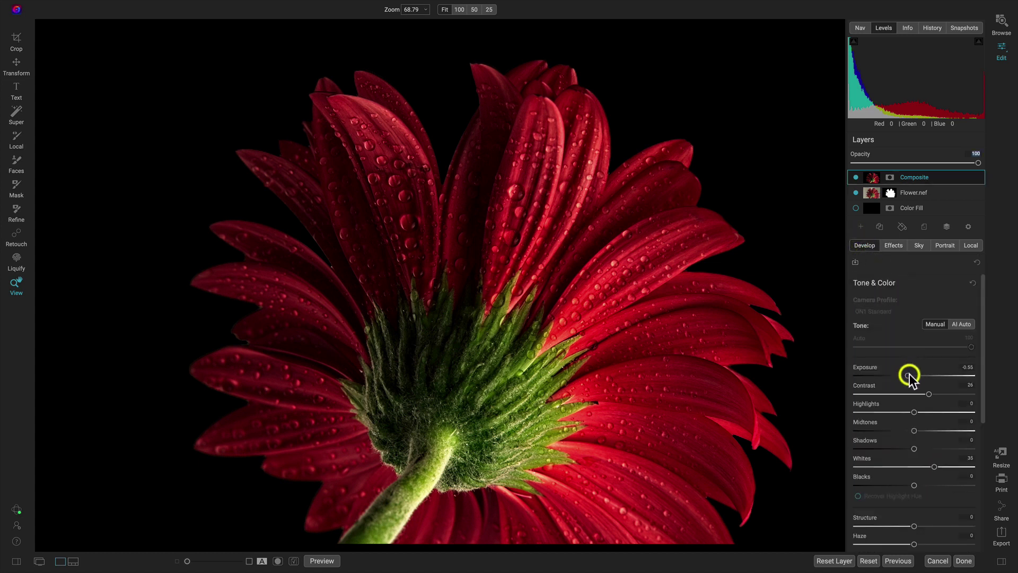
Step: Raise Midtones to 22, then hide Composite and disable Flower.nef's mask to reveal the grey backdrop
{"action": "left_click_drag", "start_coordinate": [914, 430], "coordinate": [927, 431]}
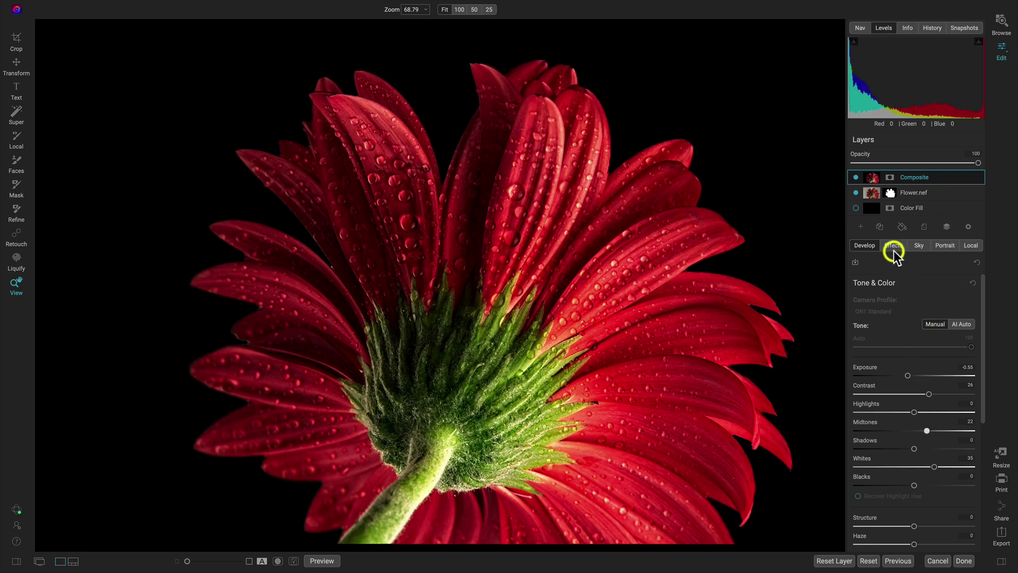
{"action": "left_click", "coordinate": [856, 177]}
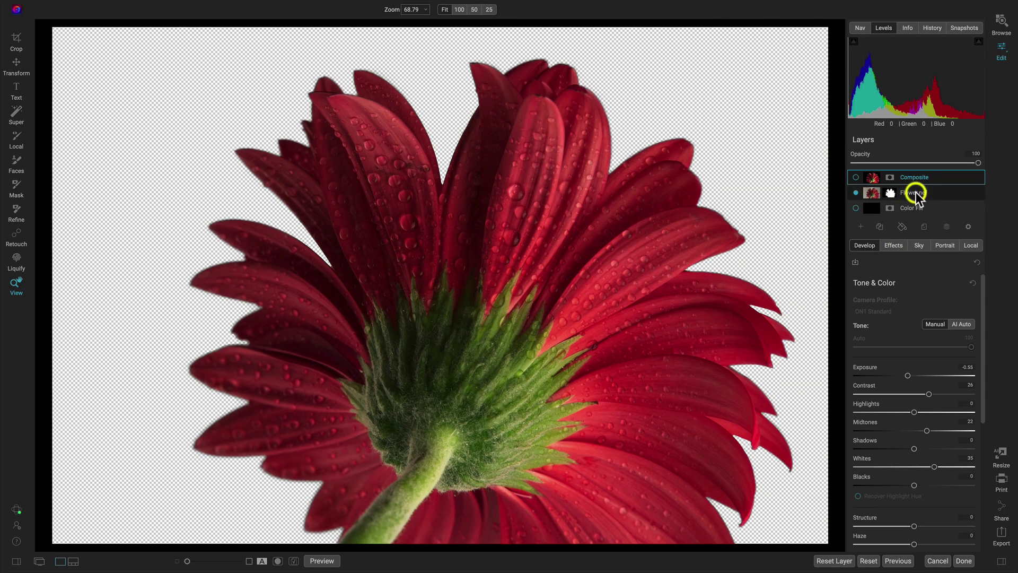
{"action": "left_click", "coordinate": [915, 192]}
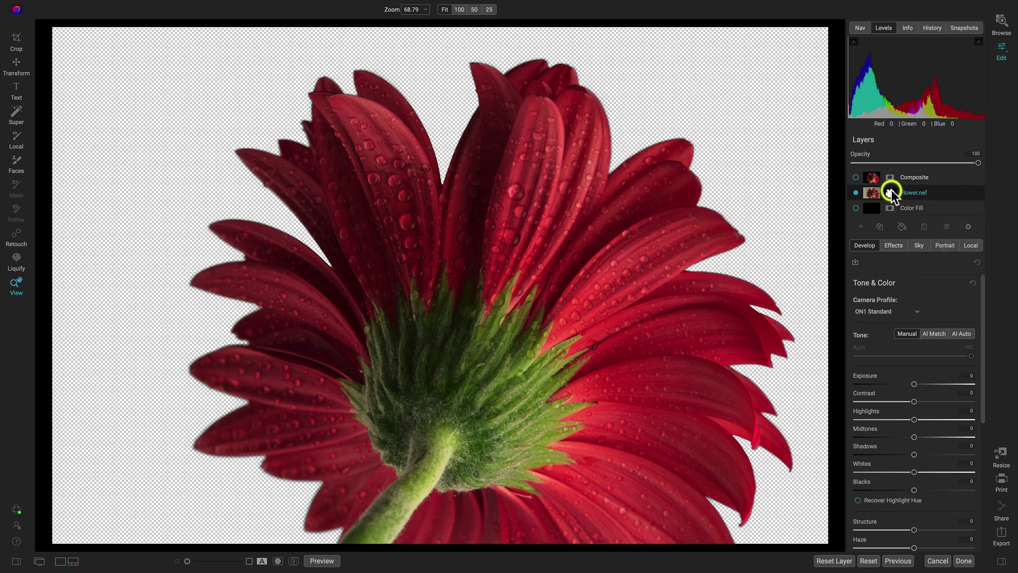
{"action": "left_click", "coordinate": [890, 194]}
{"action": "left_click", "coordinate": [920, 237]}
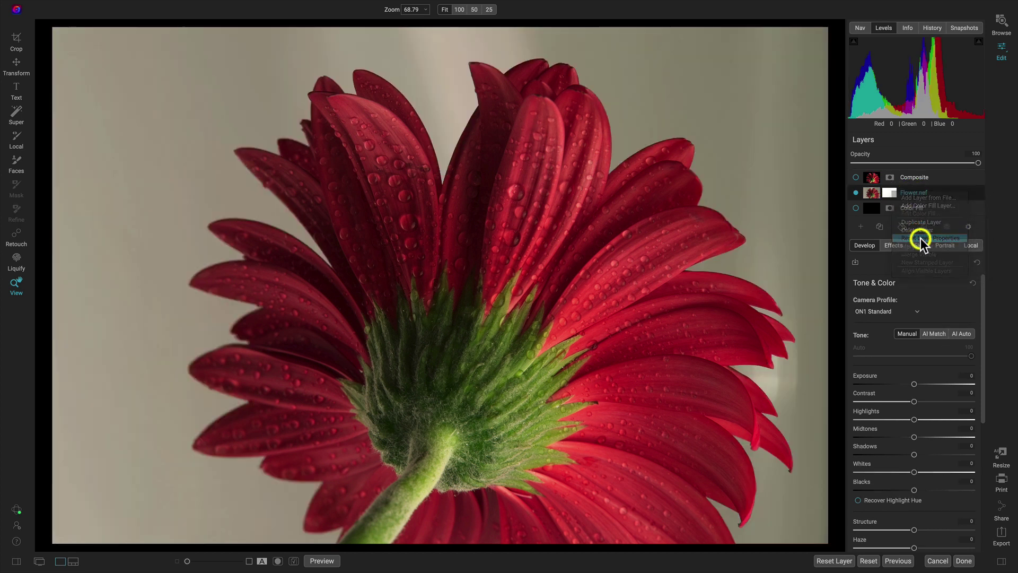
{"action": "left_click", "coordinate": [856, 178]}
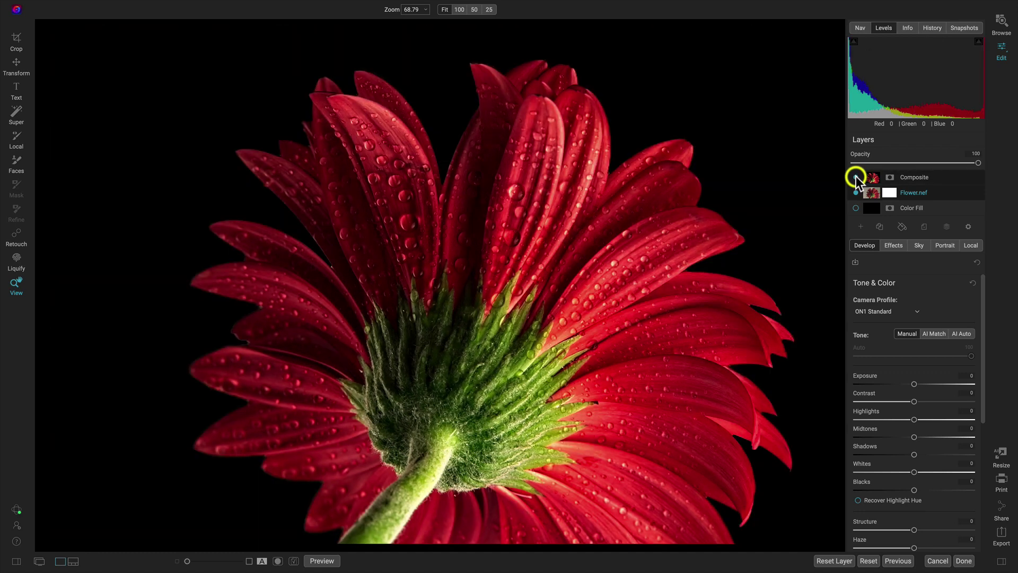
{"action": "left_click", "coordinate": [856, 177]}
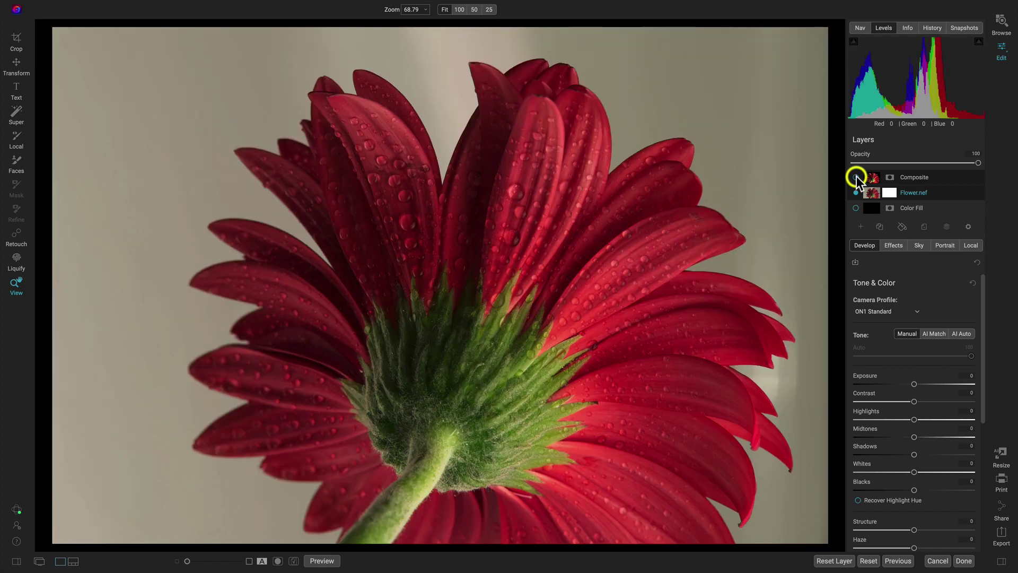